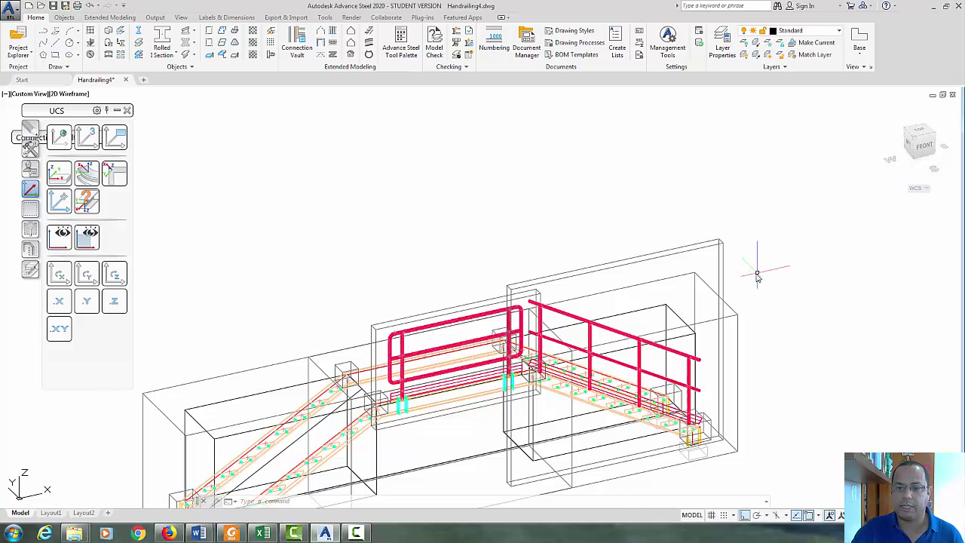
- Open the properties of the sloped stair railing and choose Top as the post alignment
scroll(745, 281, up, 4)
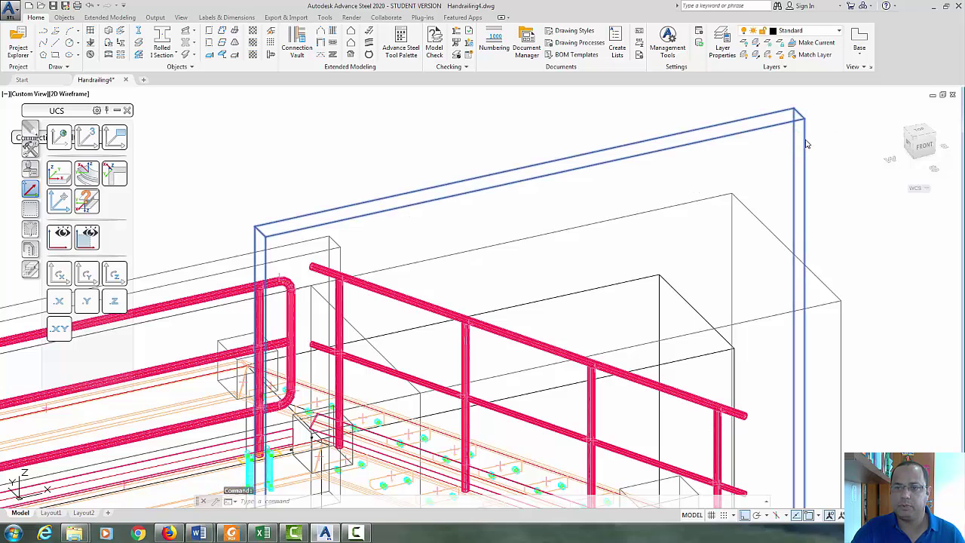
double_click(560, 201)
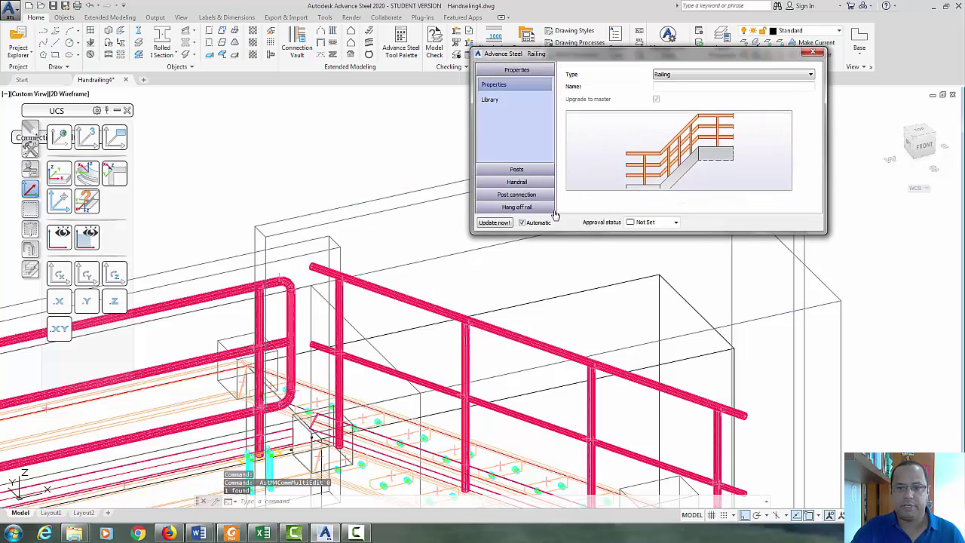
click(517, 168)
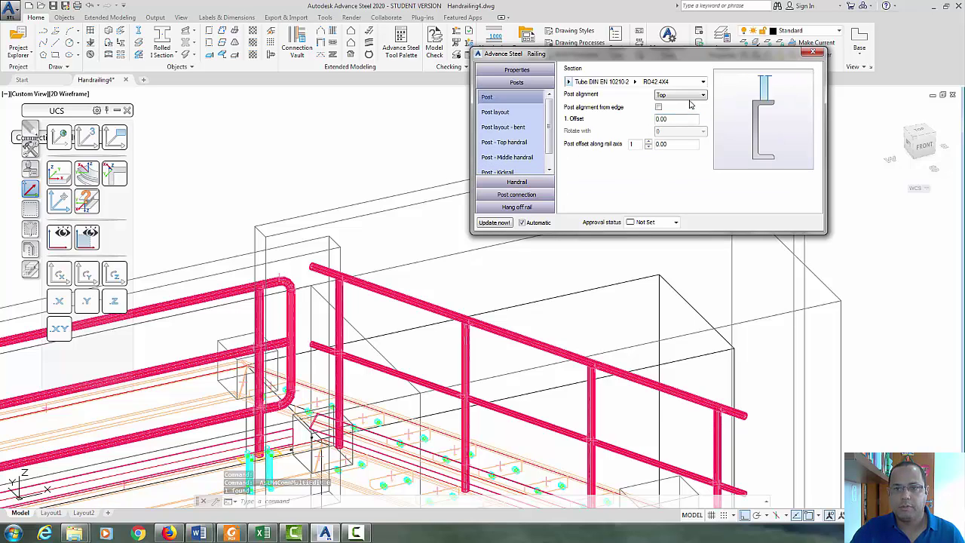
click(693, 94)
click(679, 103)
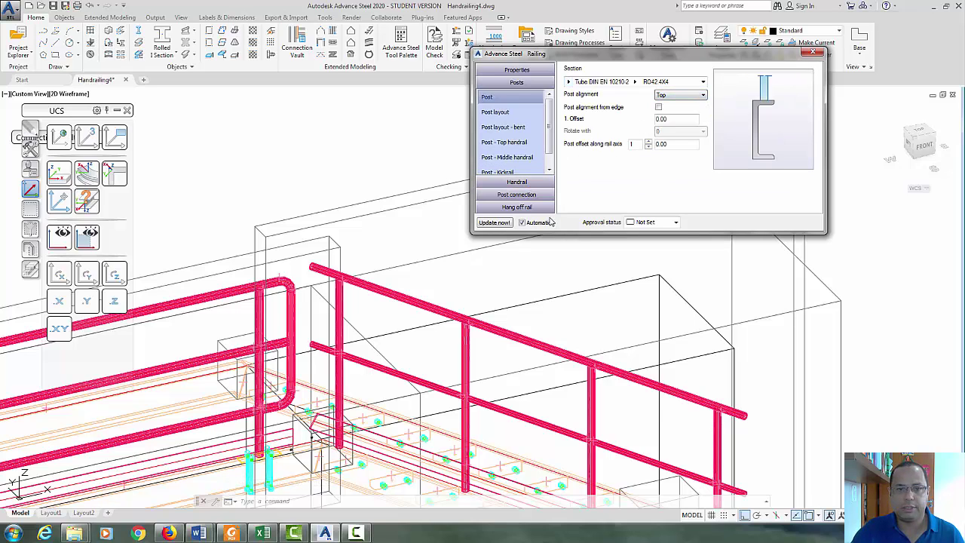
- Set the top handrail section to AISC 14.1 HSS Pipe Std, size Pipe 1 1/2 Std
click(516, 182)
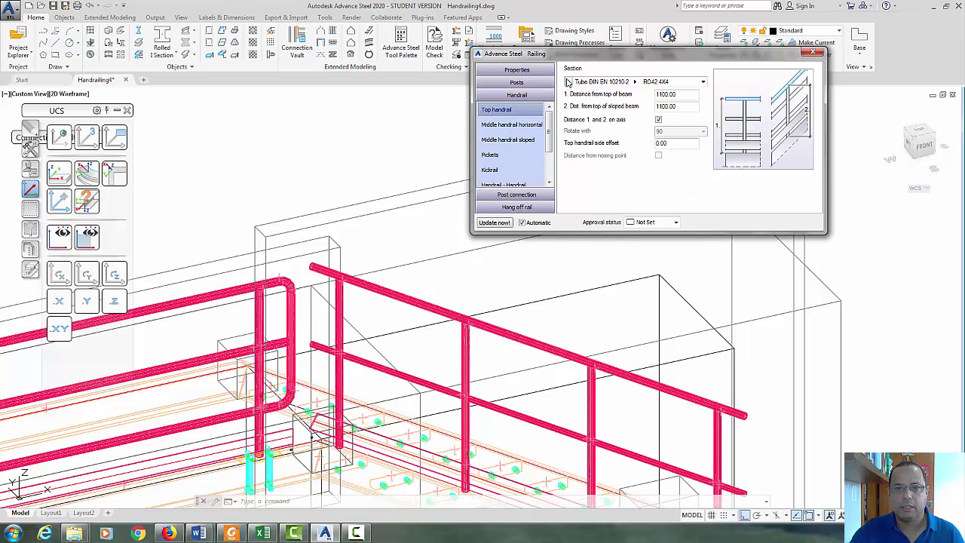
click(569, 81)
mouse_move(695, 227)
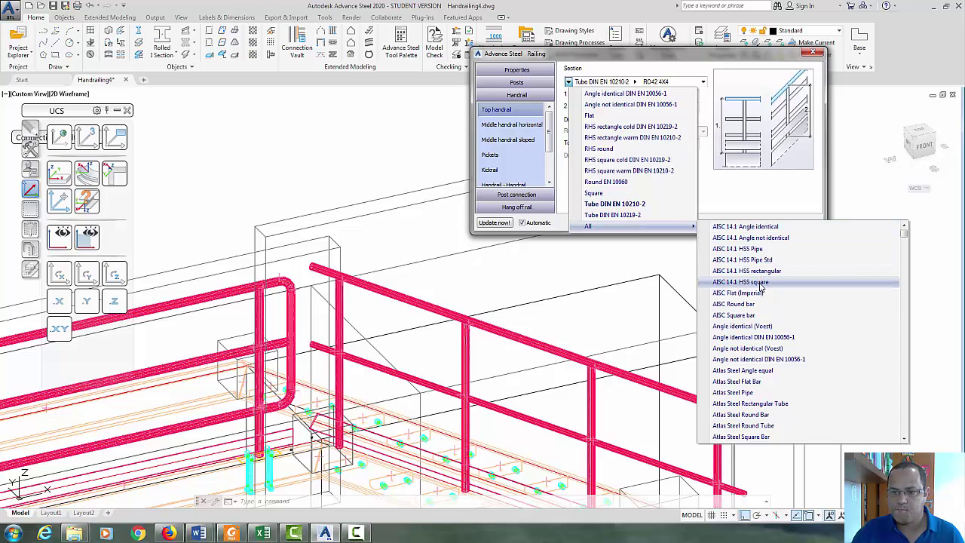
click(765, 261)
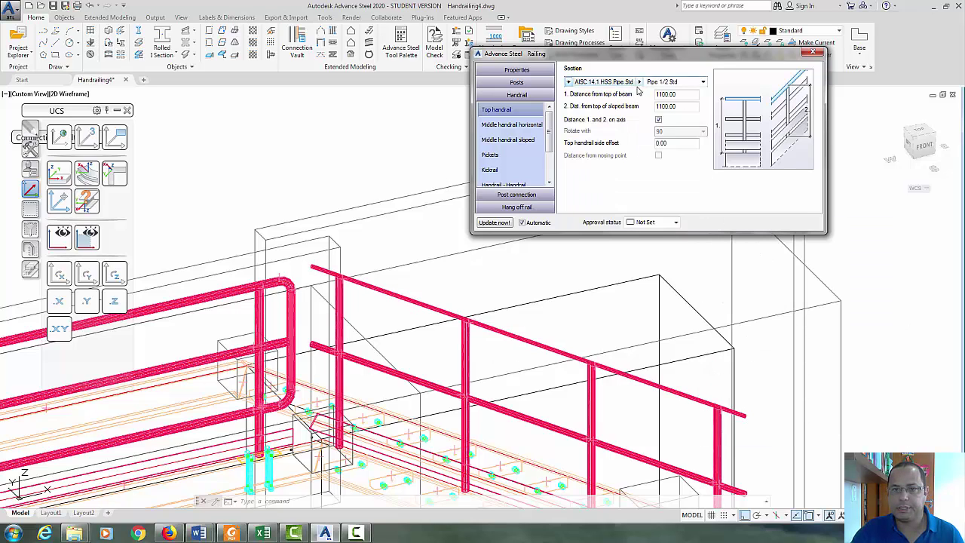
click(638, 82)
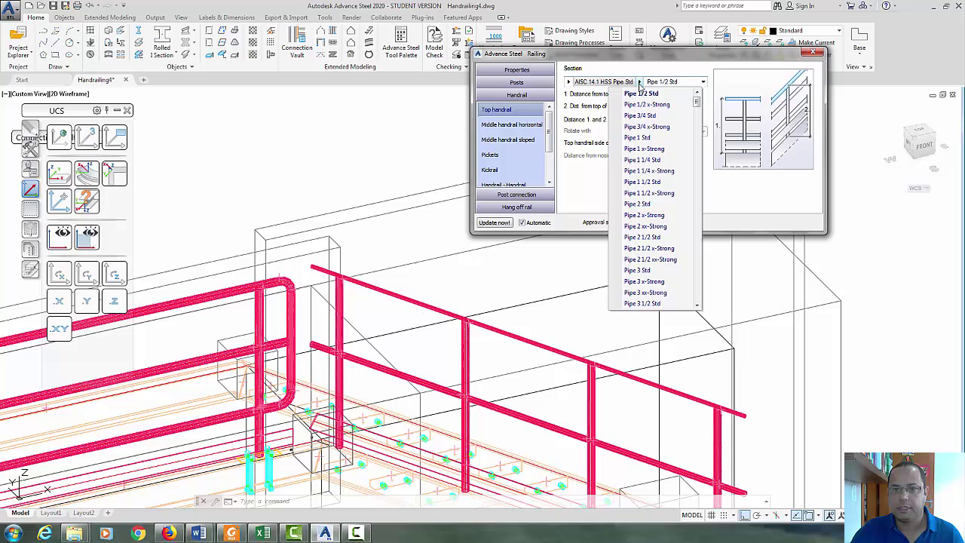
click(662, 184)
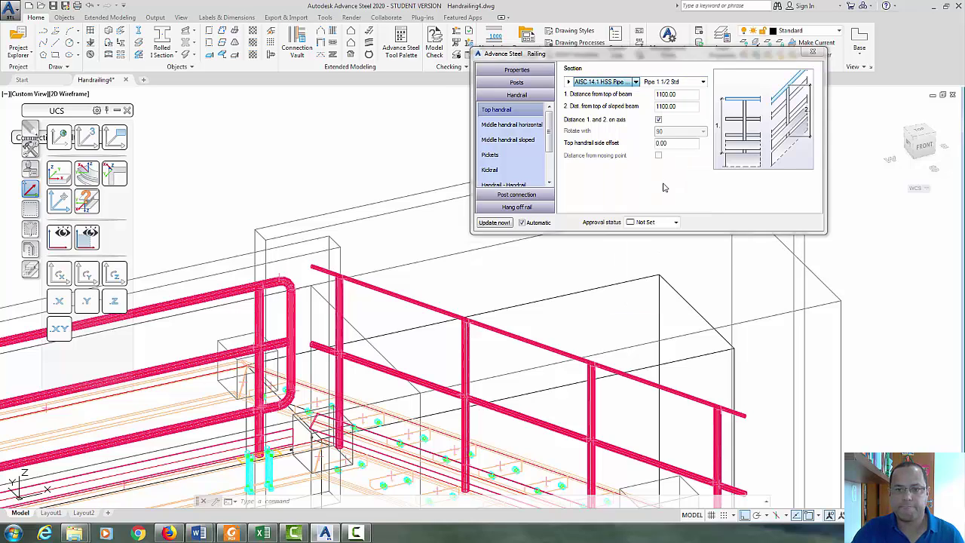
- Set the horizontal middle handrail section to AISC 14.1 HSS Pipe Std, size Pipe 1 1/2 Std
click(525, 127)
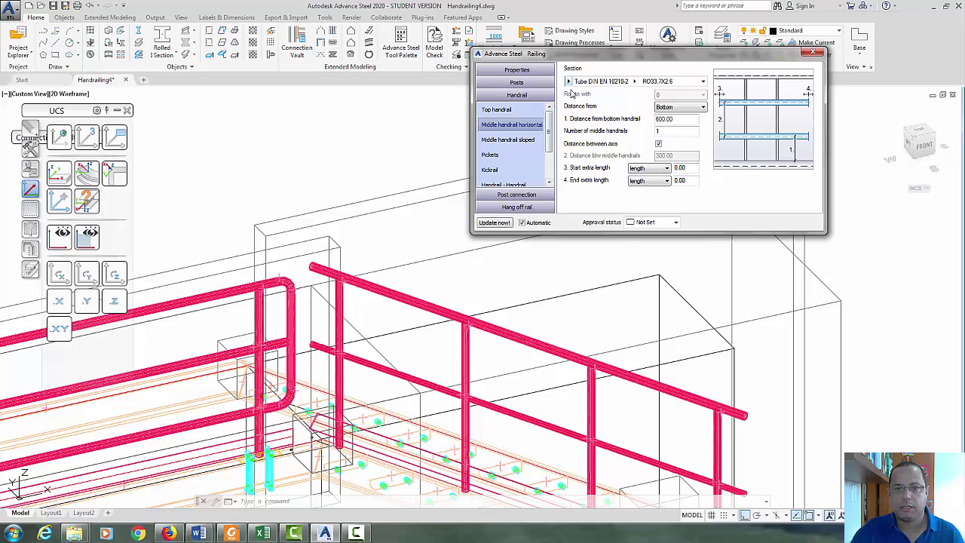
click(569, 82)
mouse_move(627, 227)
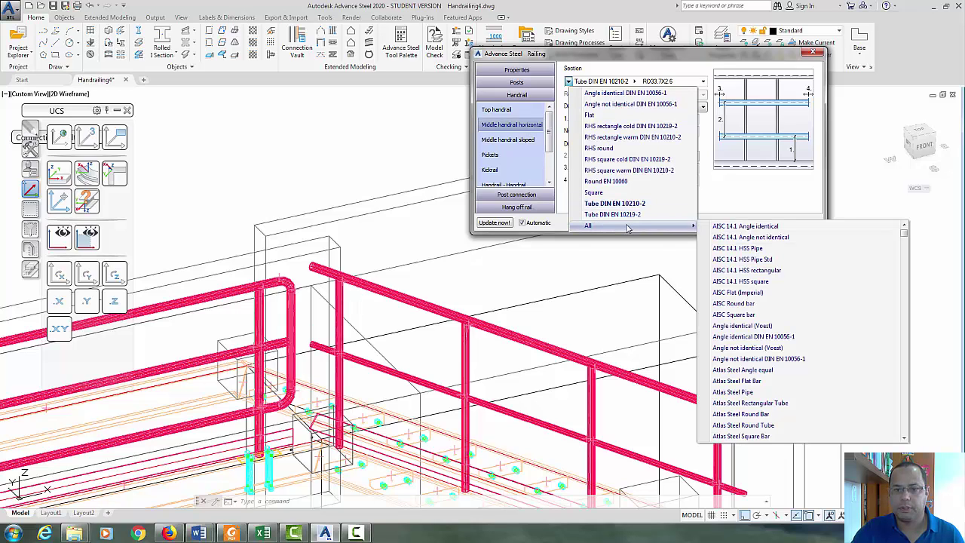
click(754, 258)
click(645, 85)
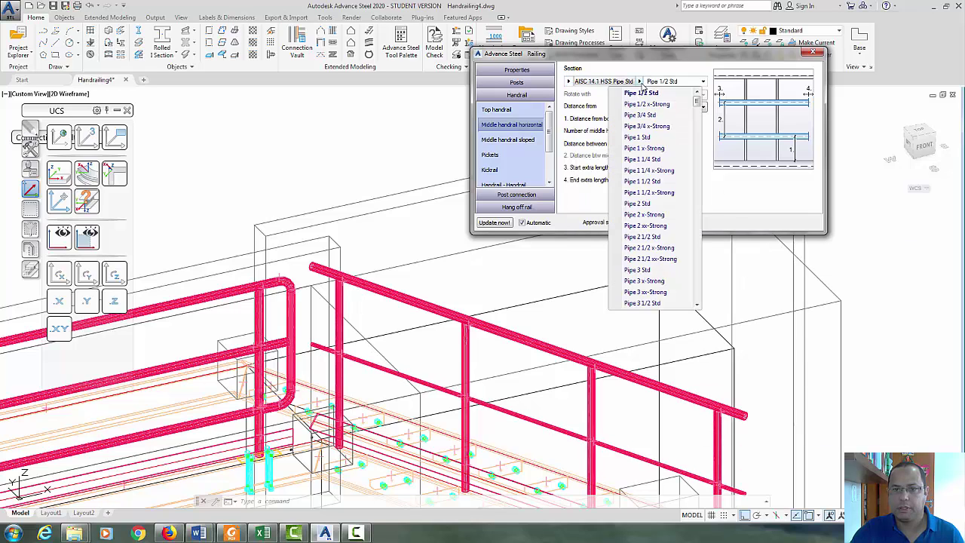
click(632, 183)
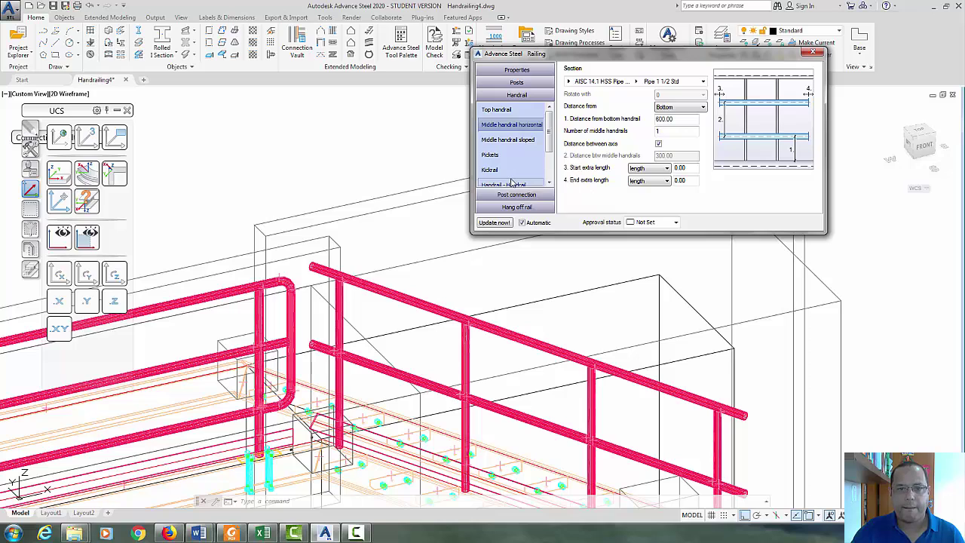
- Set the railing's post section to AISC 14.1 HSS Pipe Std, size Pipe 1 1/2 Std
click(523, 83)
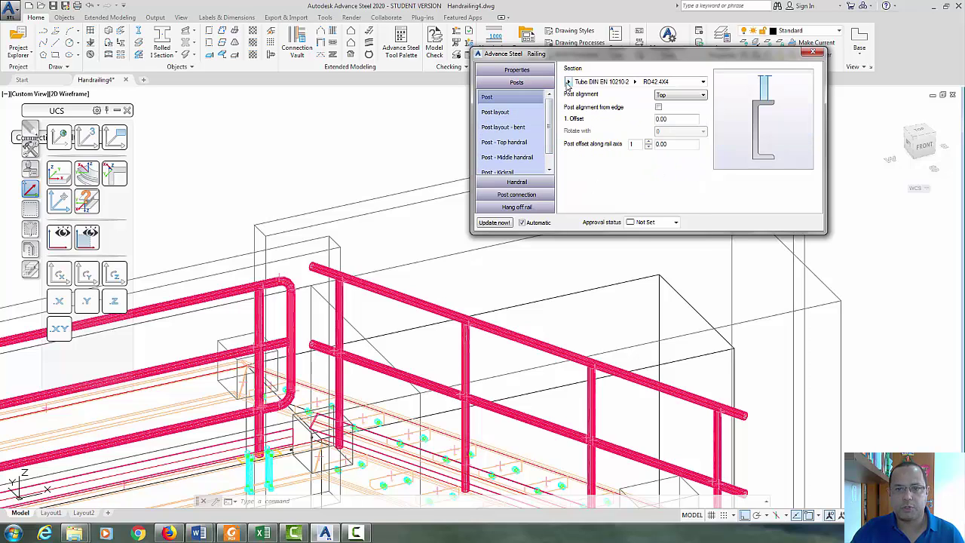
click(568, 82)
mouse_move(637, 309)
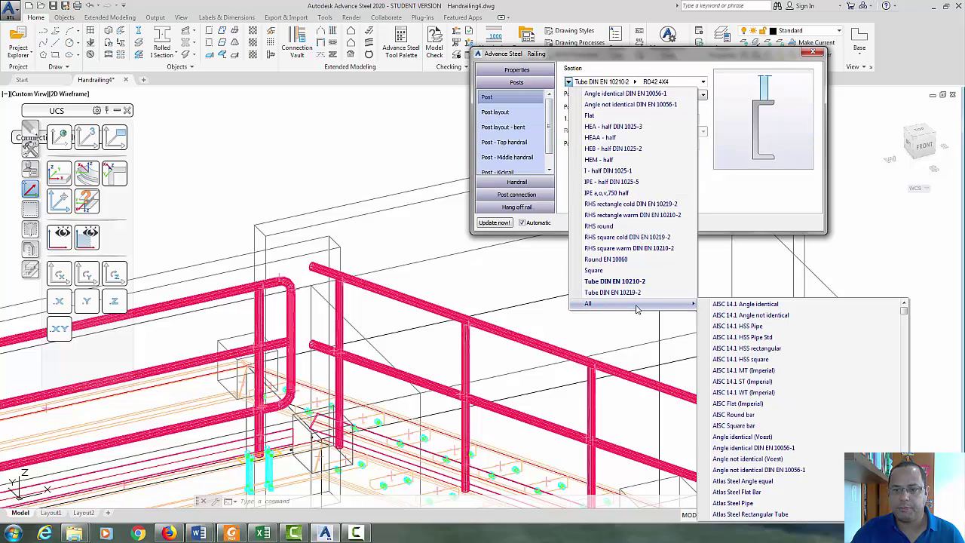
click(723, 340)
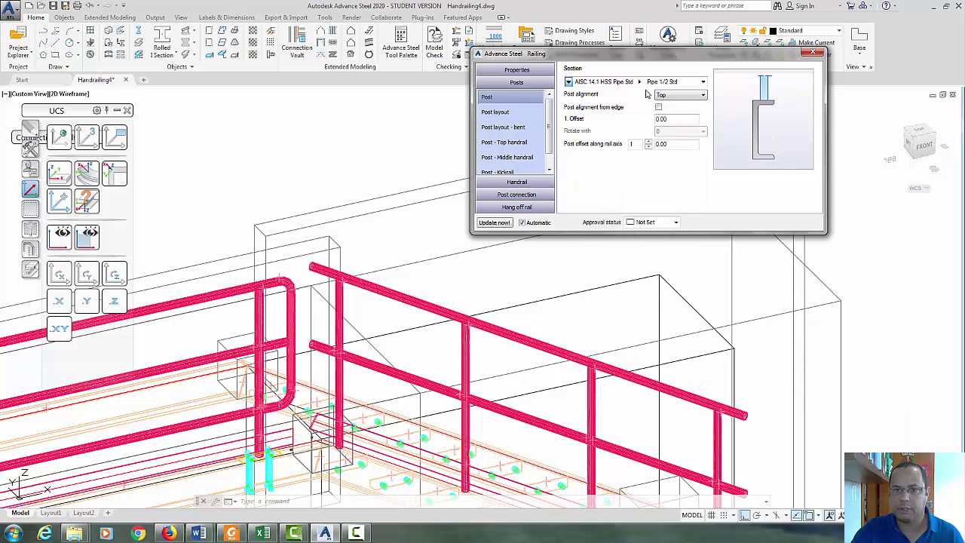
click(639, 82)
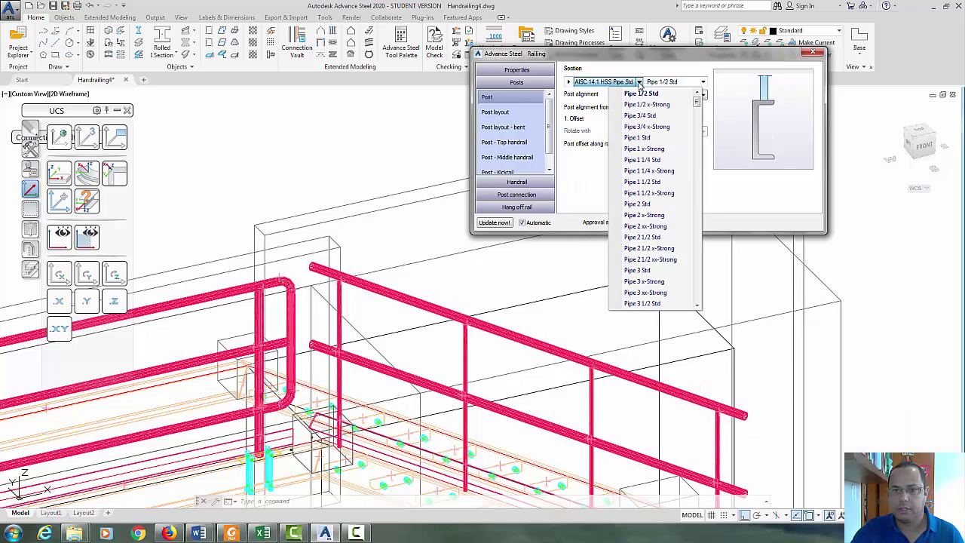
click(647, 181)
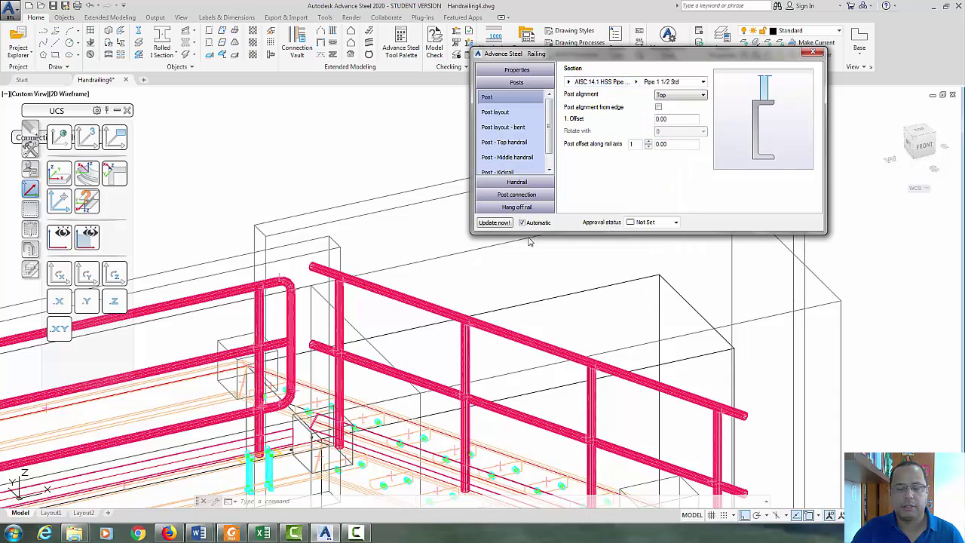
- Set the railing's post connection type to Plate with bolts
click(550, 167)
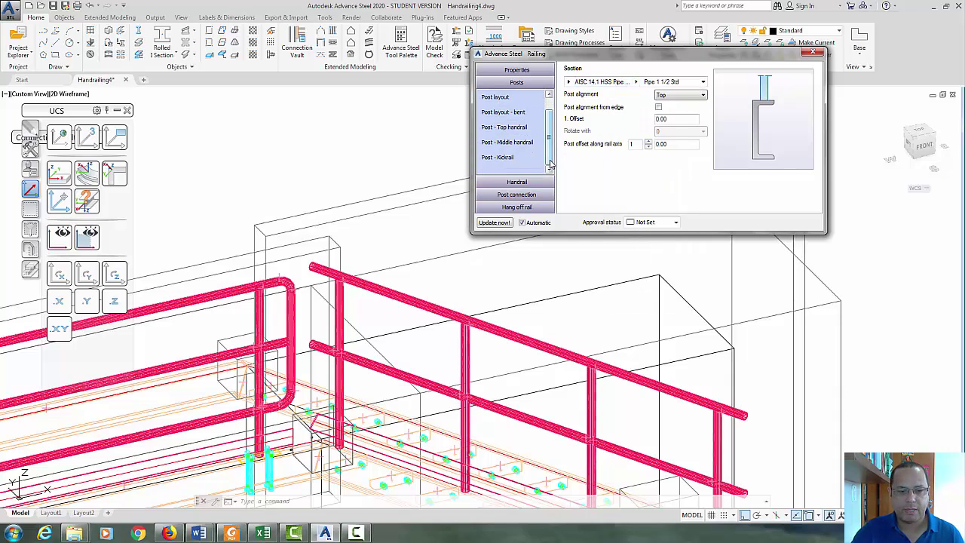
click(528, 195)
click(677, 71)
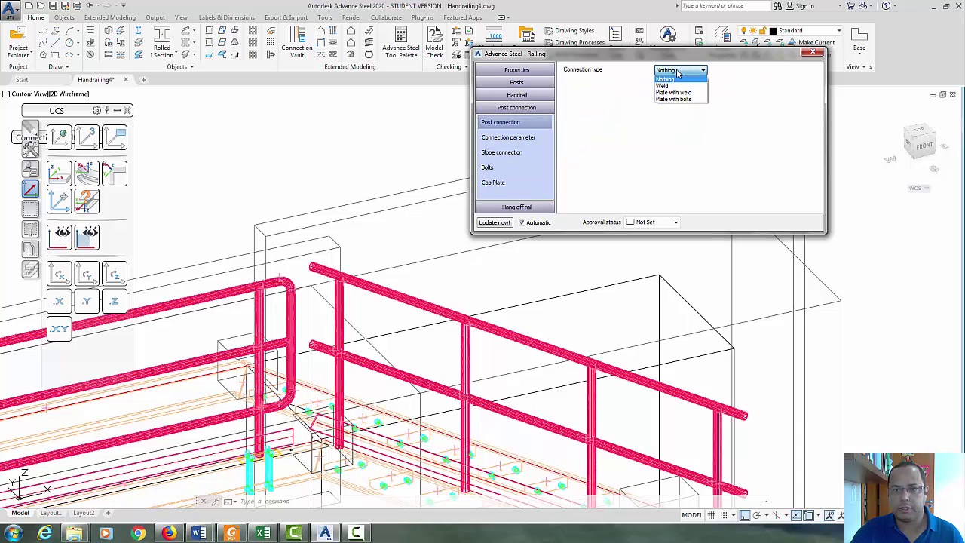
click(673, 99)
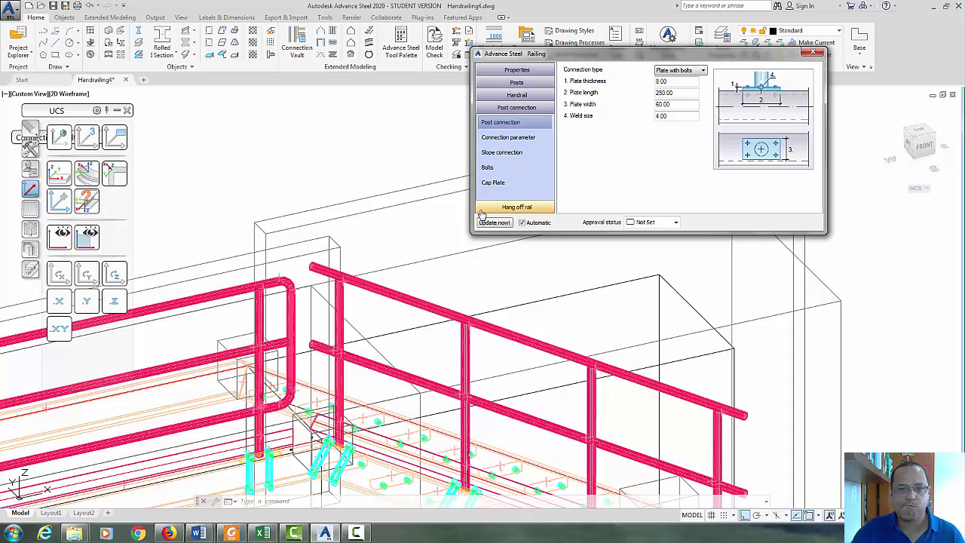
- Give End of handrail (end) a Return connection with radius 75 and length 800
click(534, 95)
scroll(547, 181, down, 1)
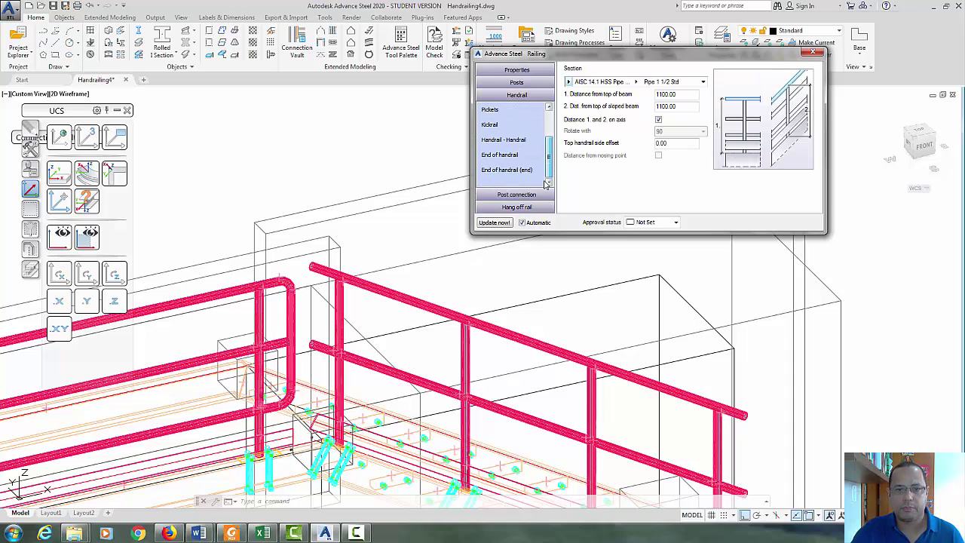
click(530, 170)
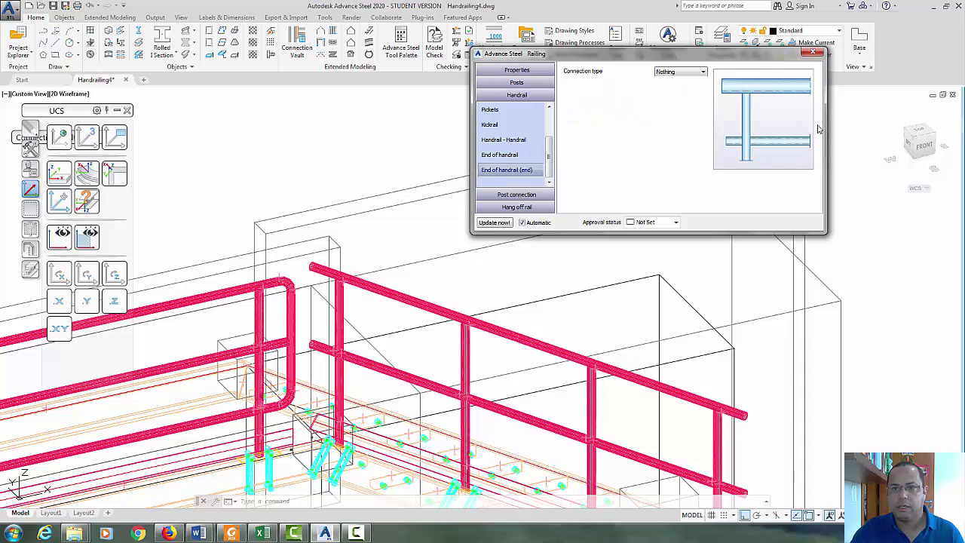
click(697, 73)
click(688, 106)
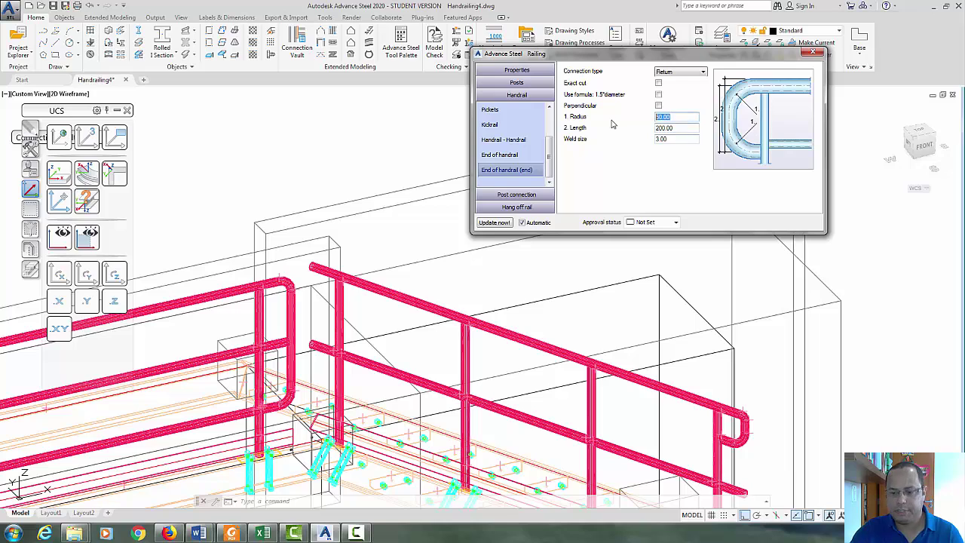
text(75)
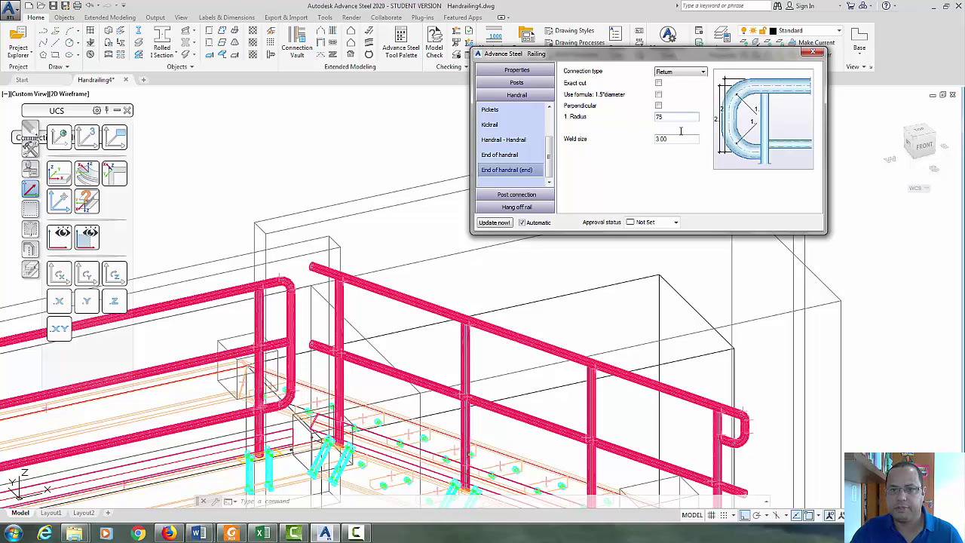
key(Tab)
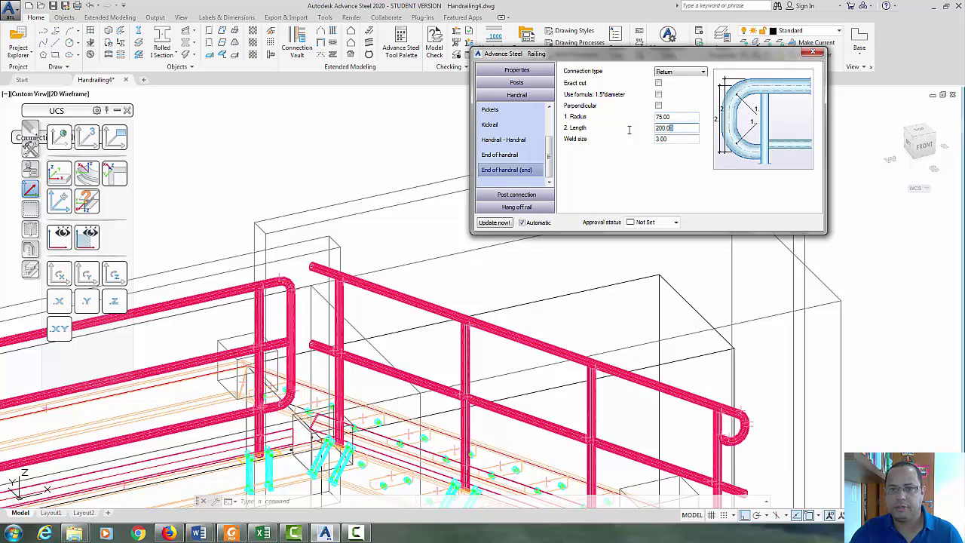
text(800)
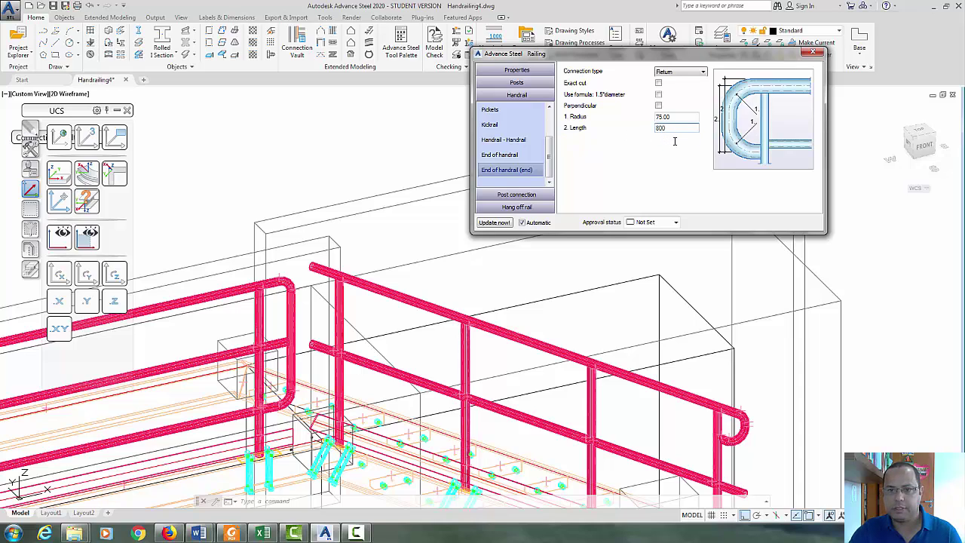
key(Tab)
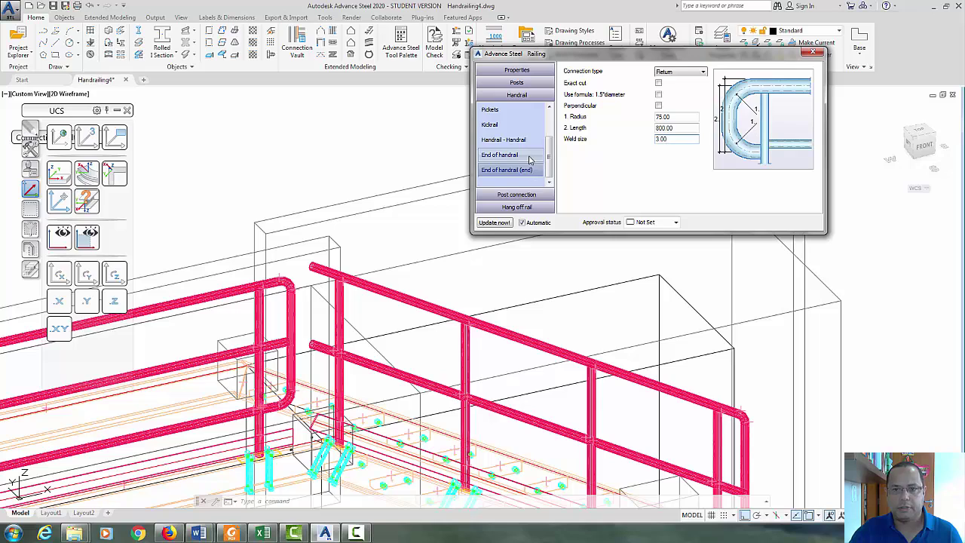
- Give the End of handrail joint at the railing's start a Return connection with radius 75 and length 800
click(499, 154)
click(685, 74)
click(682, 105)
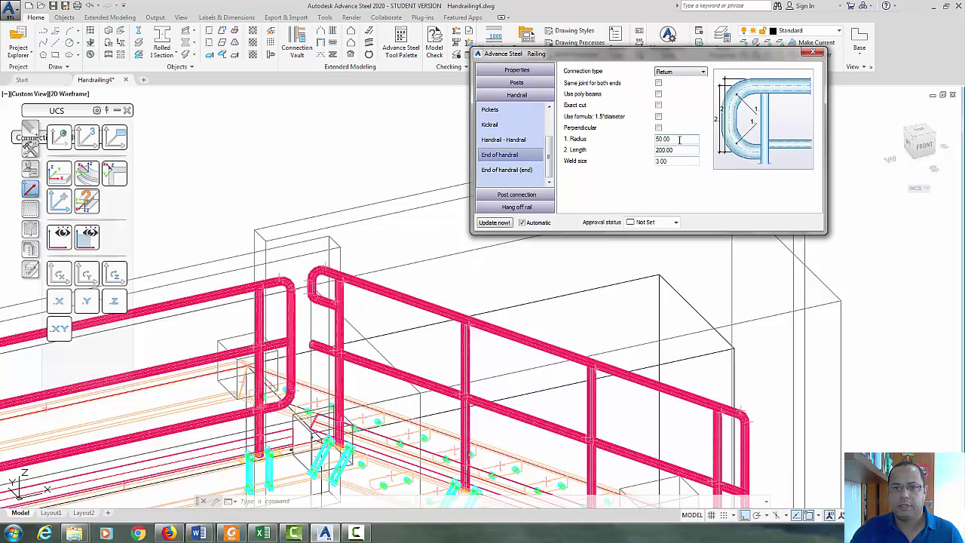
click(618, 139)
text(75)
click(685, 149)
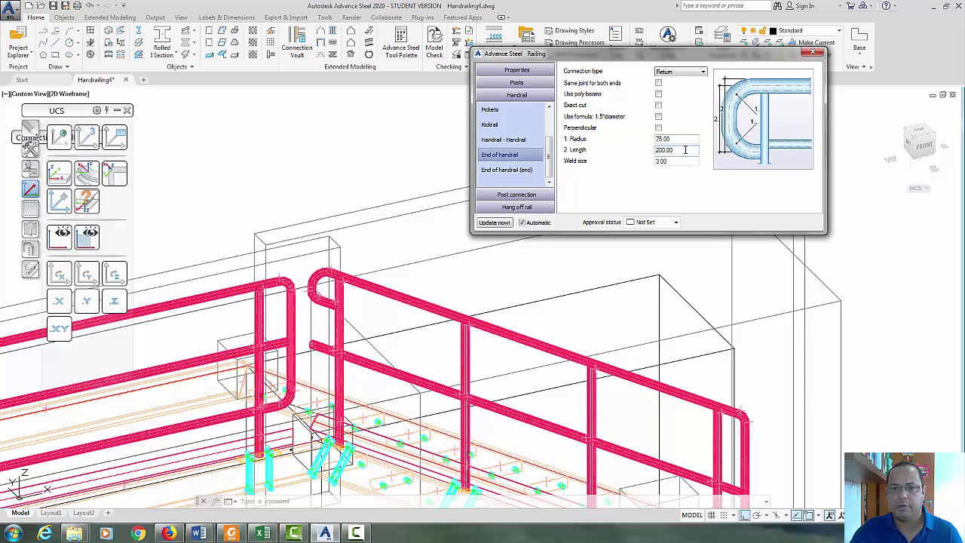
double_click(685, 149)
text(800)
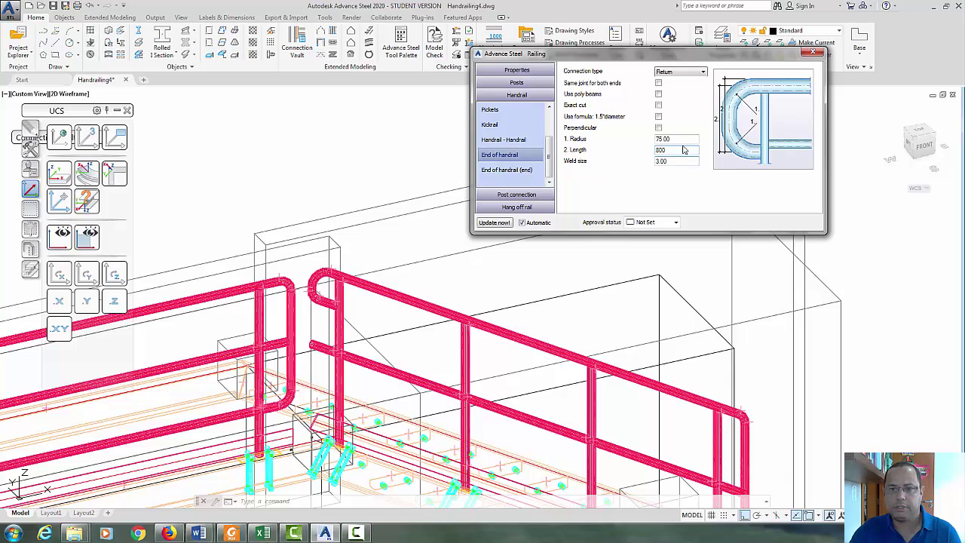
click(683, 136)
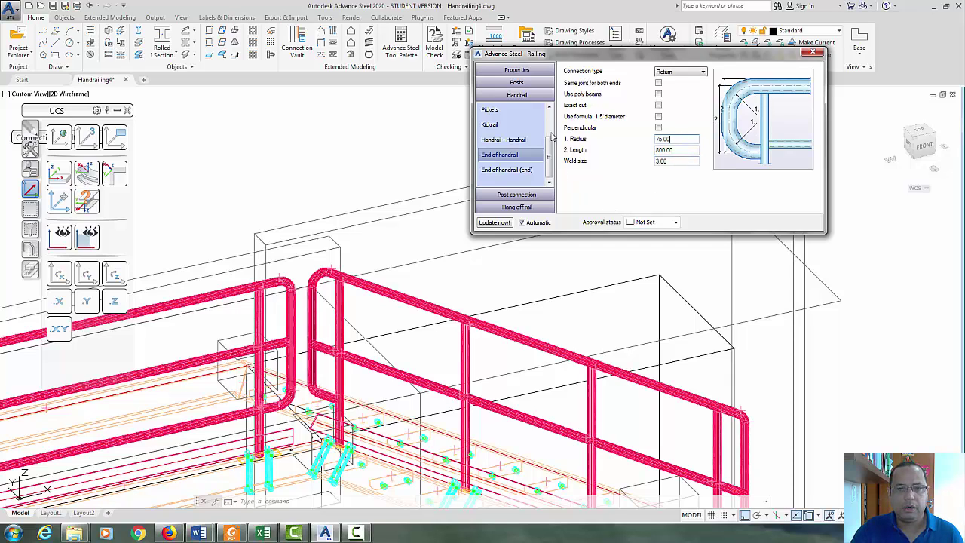
- Review the settings of the top handrail and the horizontal middle handrail
scroll(513, 143, up, 3)
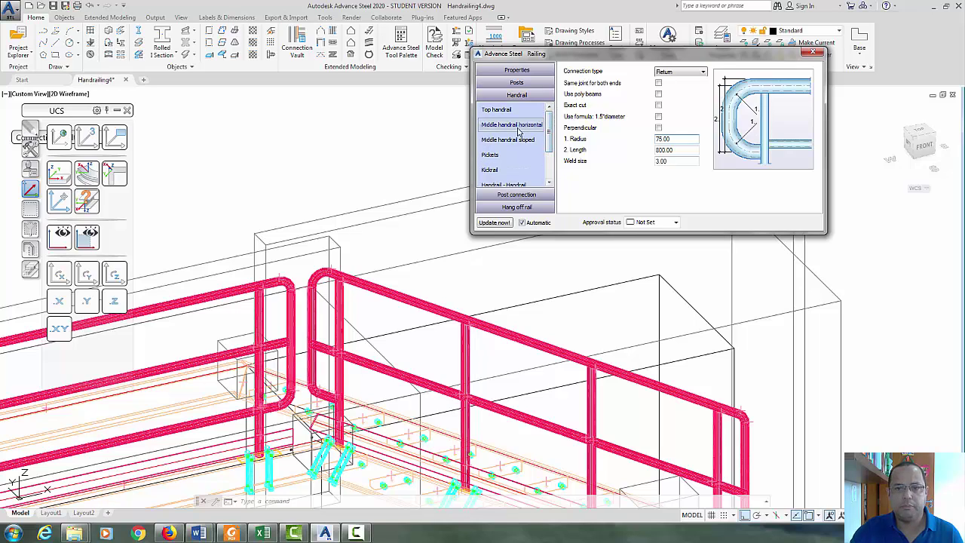
click(518, 126)
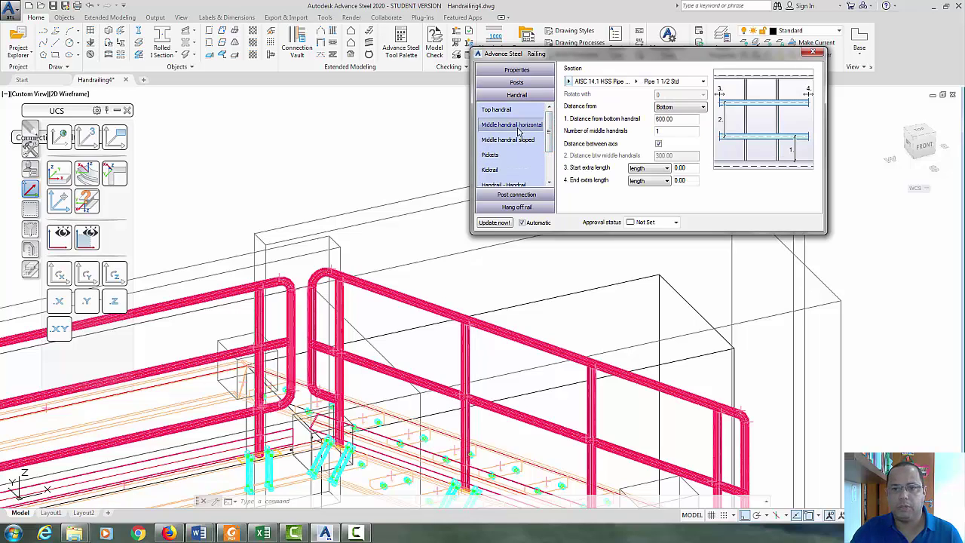
click(518, 110)
click(518, 127)
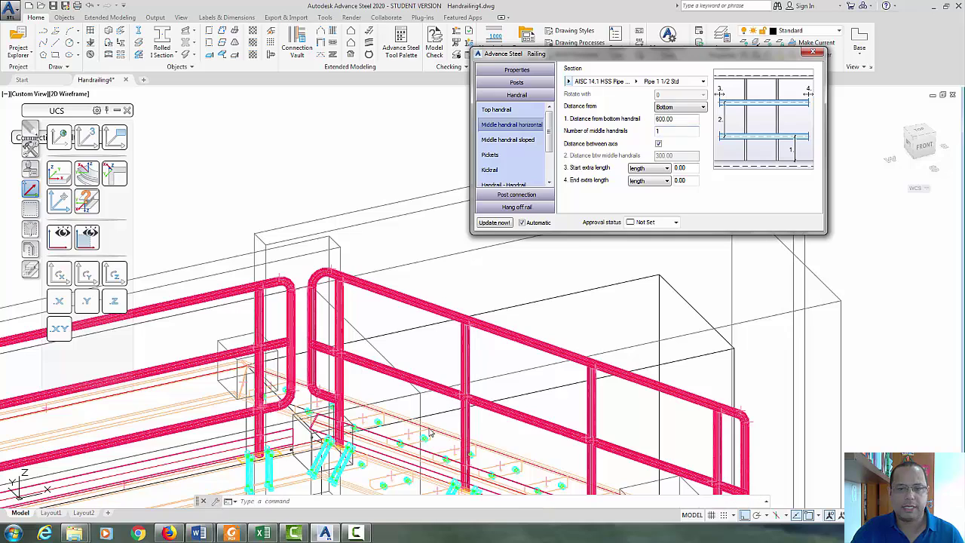
- Set the number of horizontal middle handrails to 2 and their distance from the bottom handrail to 400
drag(670, 133, 642, 133)
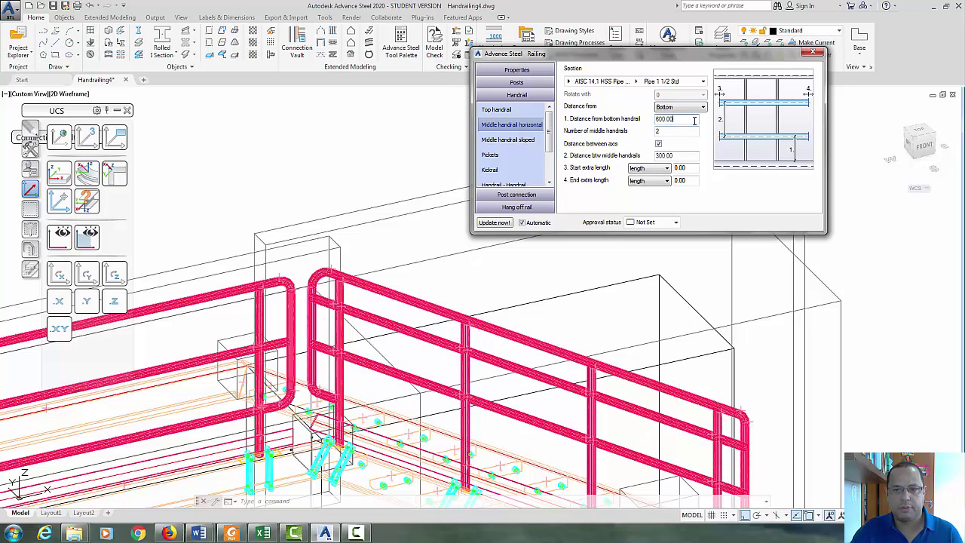
double_click(676, 119)
text(3)
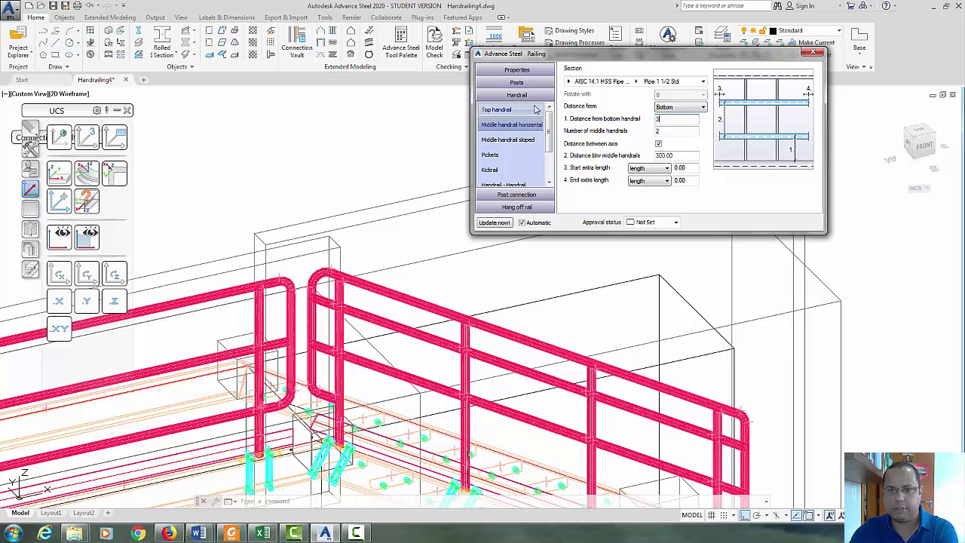
text(400)
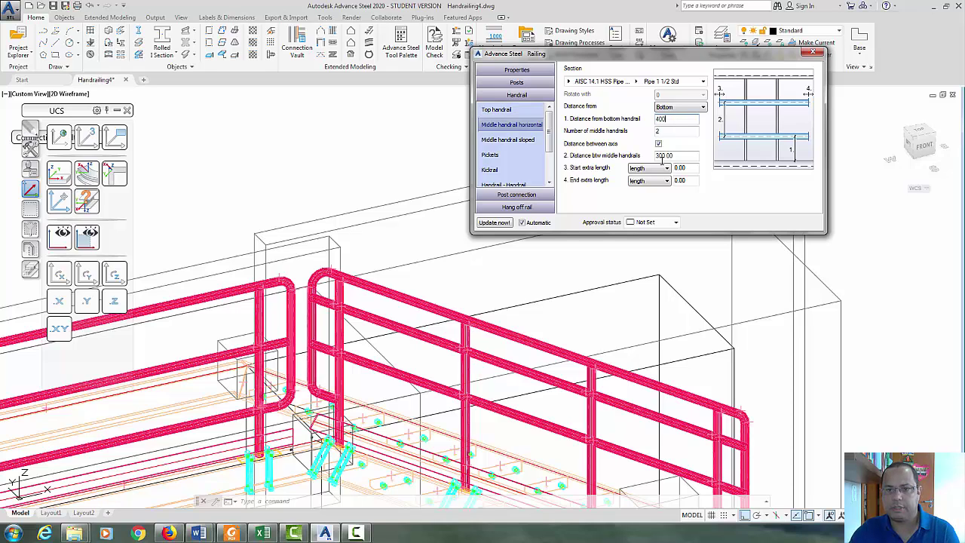
- Set the distance between the horizontal middle handrails to 400 and their distance from the bottom handrail to 100
click(685, 156)
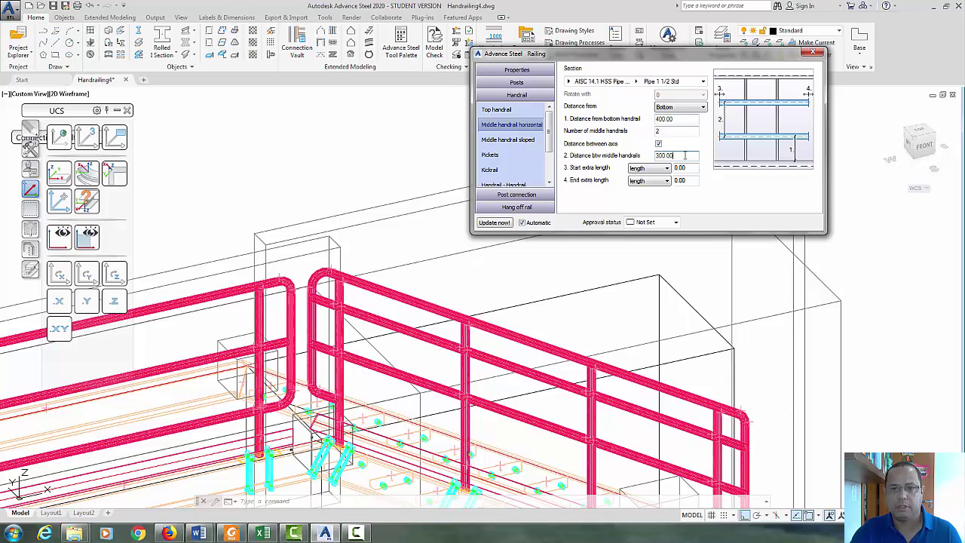
drag(677, 154, 606, 156)
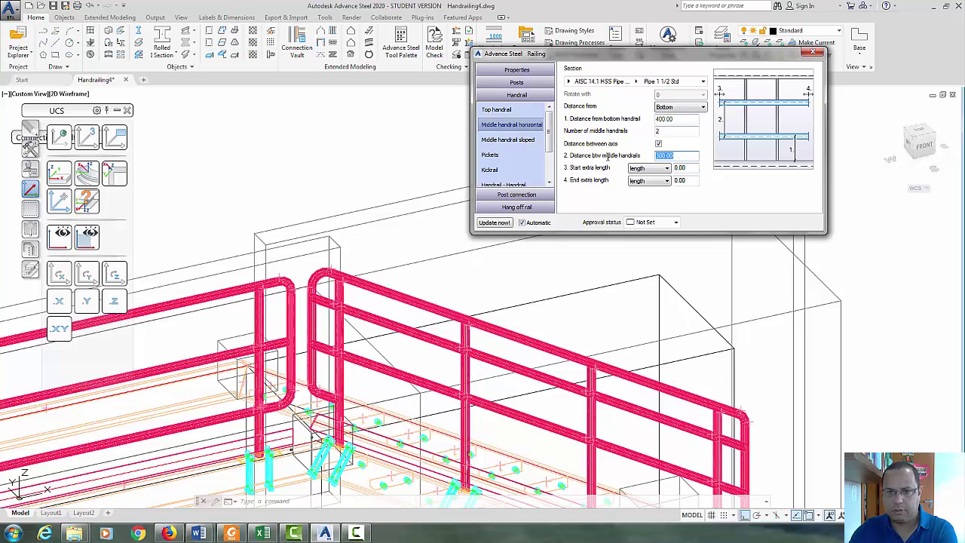
text(400)
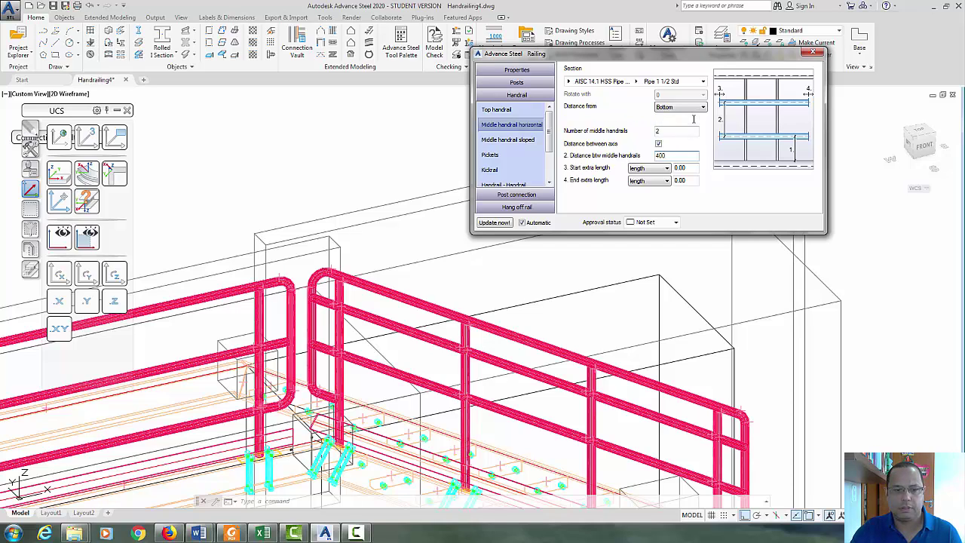
drag(692, 119, 577, 118)
text(100)
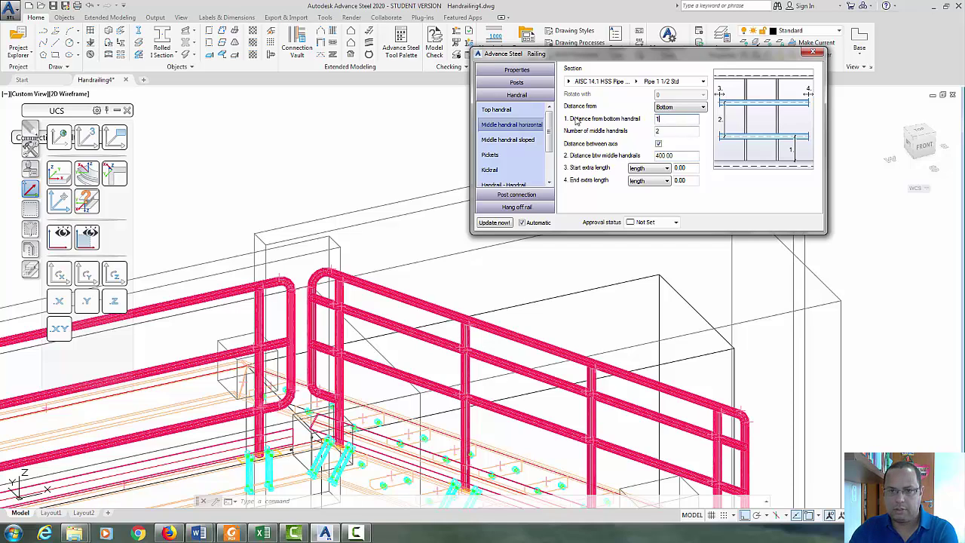
click(657, 143)
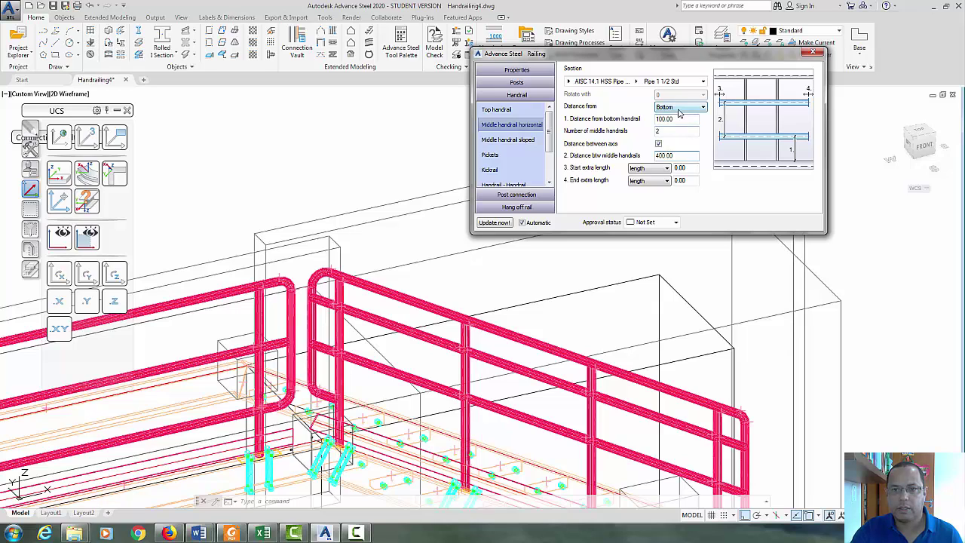
- Measure the sloped middle handrail distances perpendicular to the slope and set the distance from the bottom handrail to 300
click(508, 139)
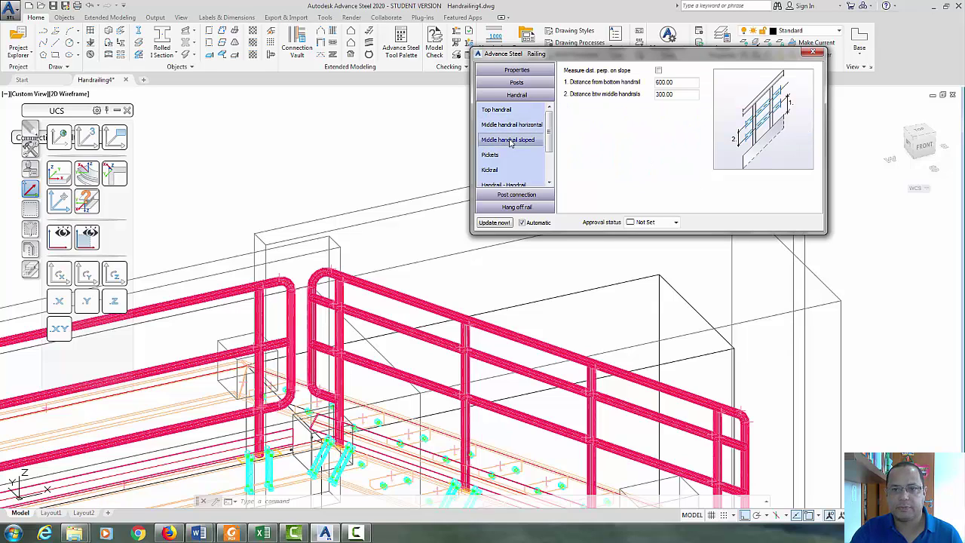
click(658, 71)
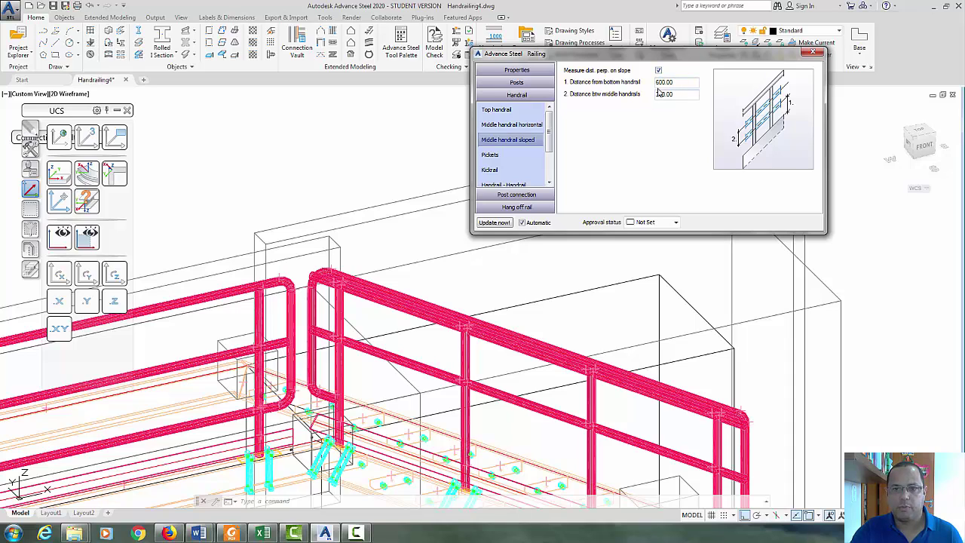
double_click(689, 82)
text(300)
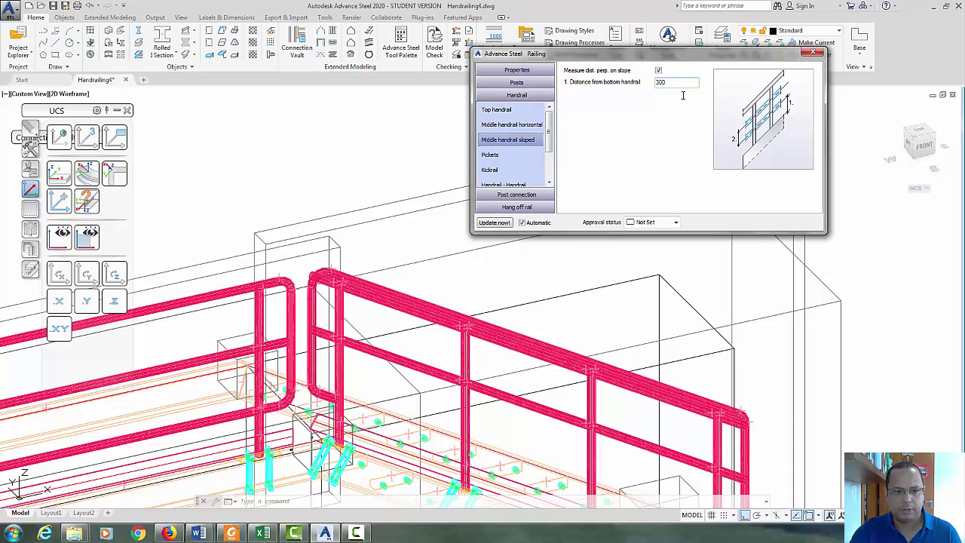
key(Tab)
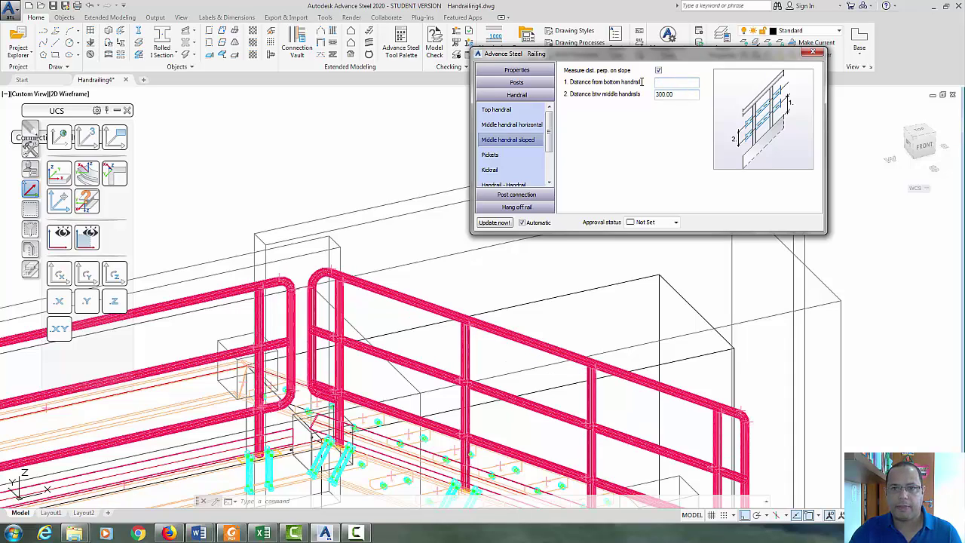
- Set the sloped middle handrails' distance from the bottom handrail to 270 and close the railing settings
double_click(679, 83)
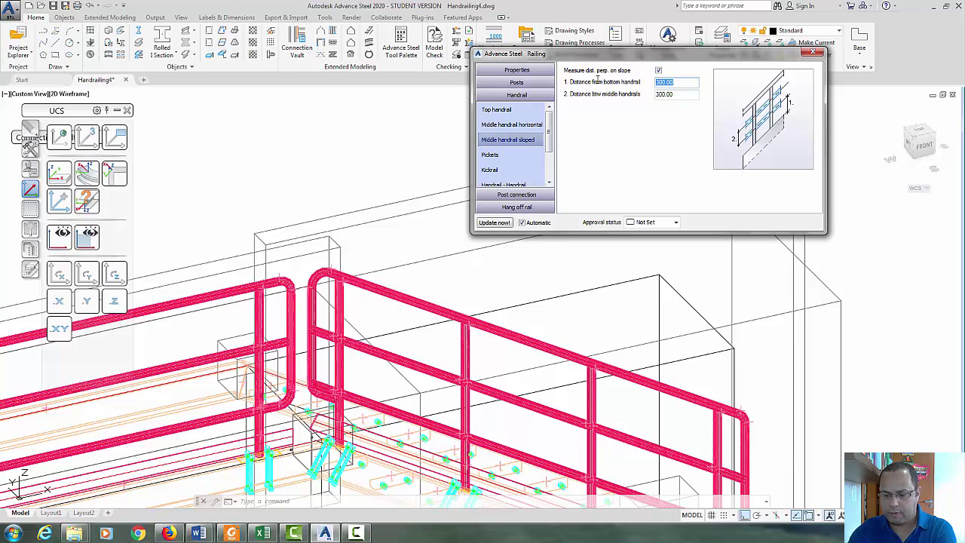
text(280)
click(686, 95)
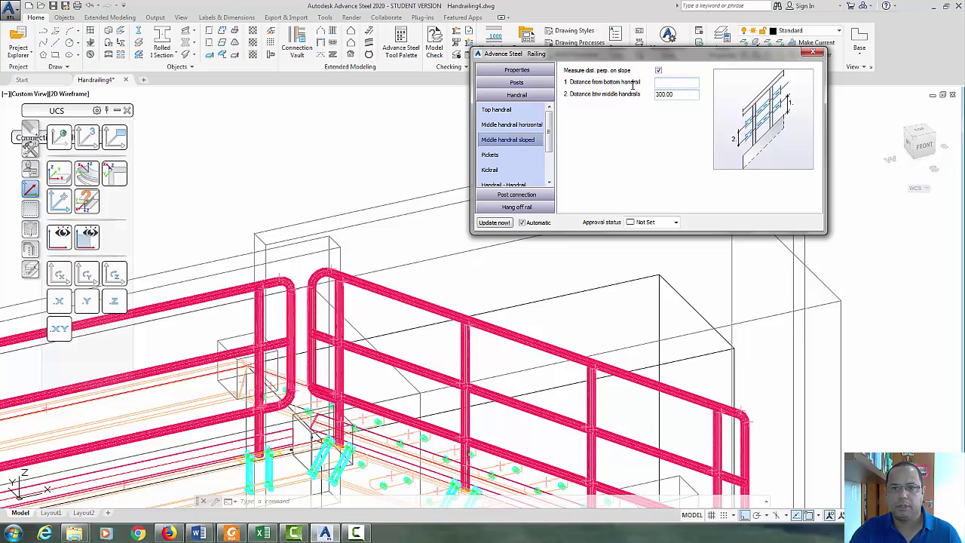
text(270)
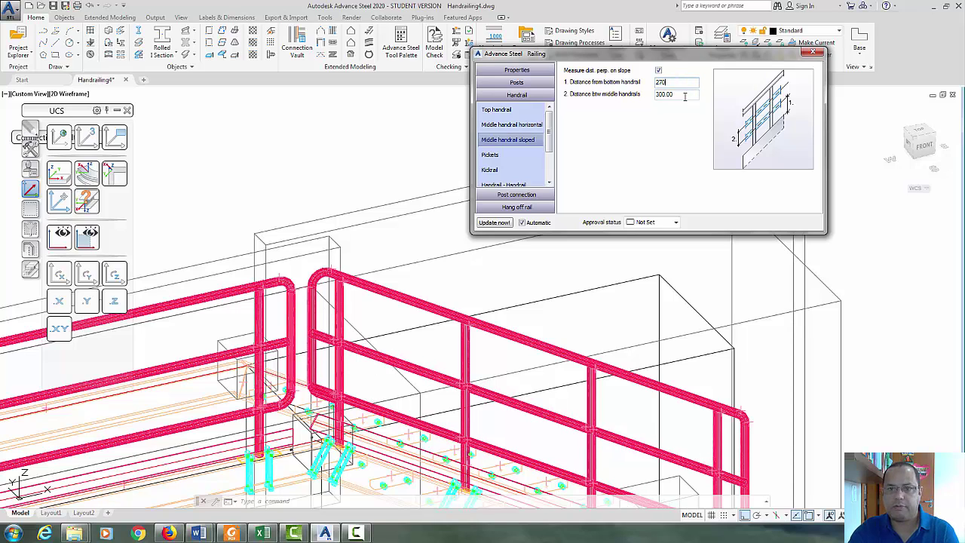
click(686, 96)
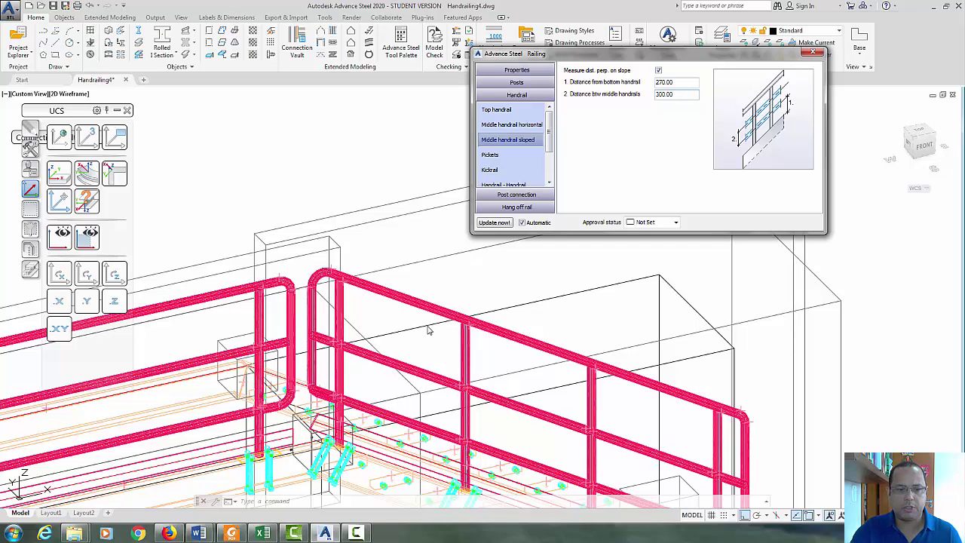
click(813, 53)
- In the Front view, set the display type to Off for the pipe stub overlapping the lower return bend at the stair railing's upper end
click(922, 145)
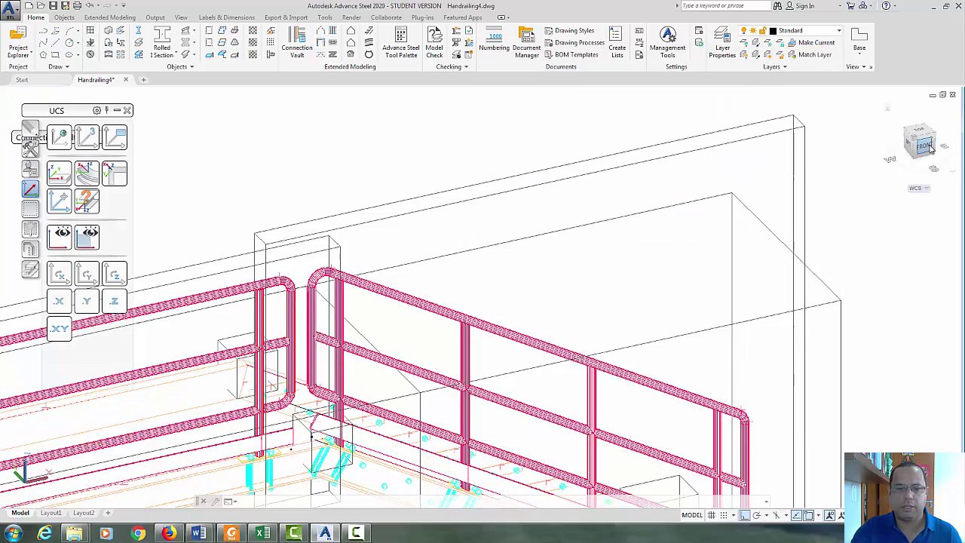
scroll(557, 278, up, 4)
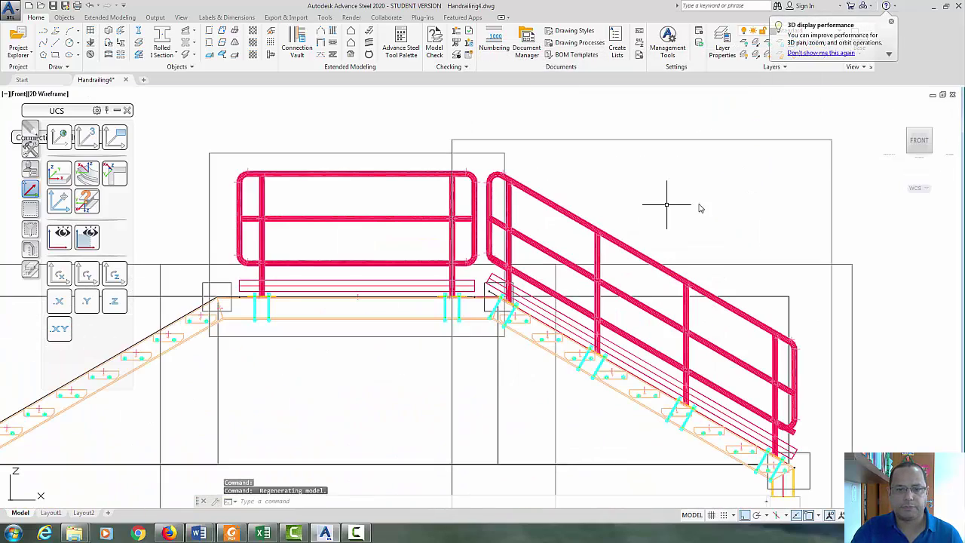
scroll(562, 324, up, 3)
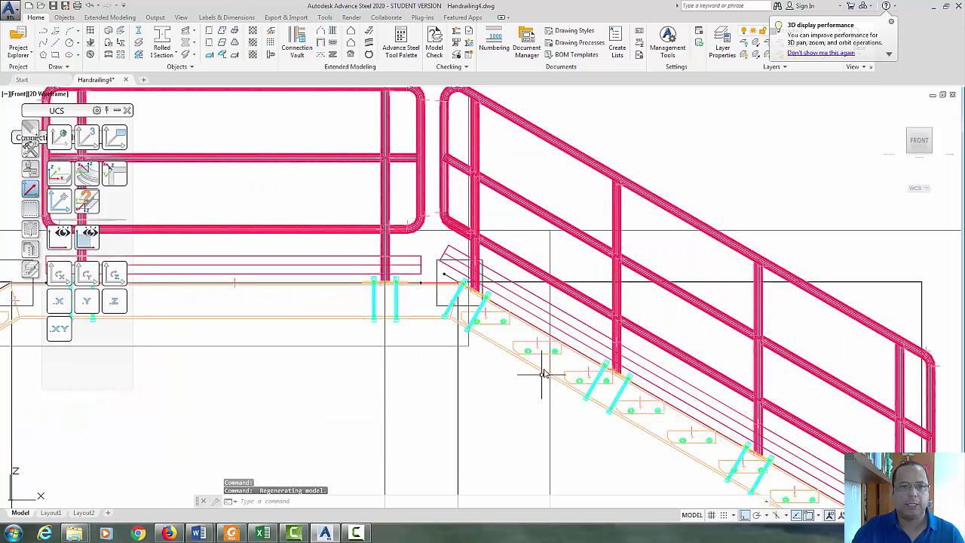
middle_drag(489, 249, 514, 294)
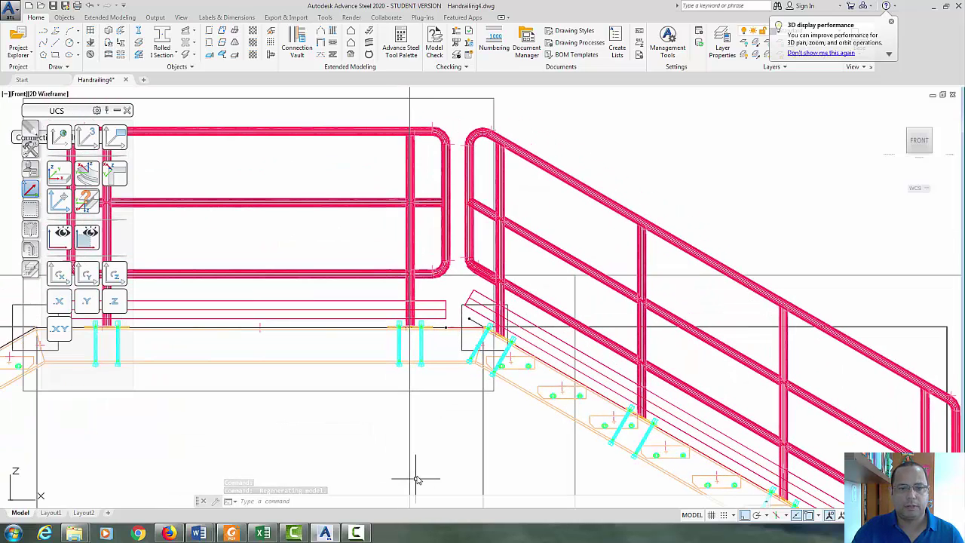
middle_drag(588, 360, 580, 335)
scroll(469, 254, up, 6)
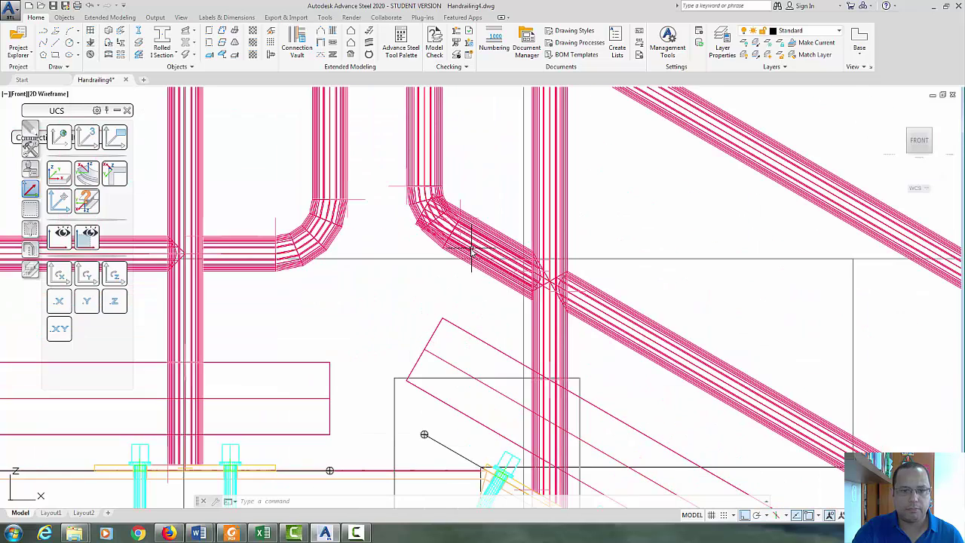
double_click(449, 233)
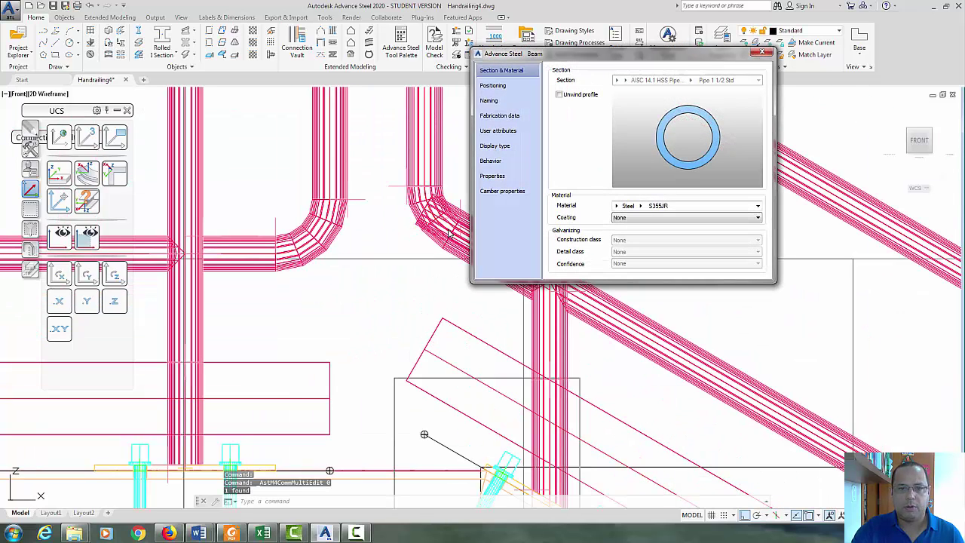
click(504, 146)
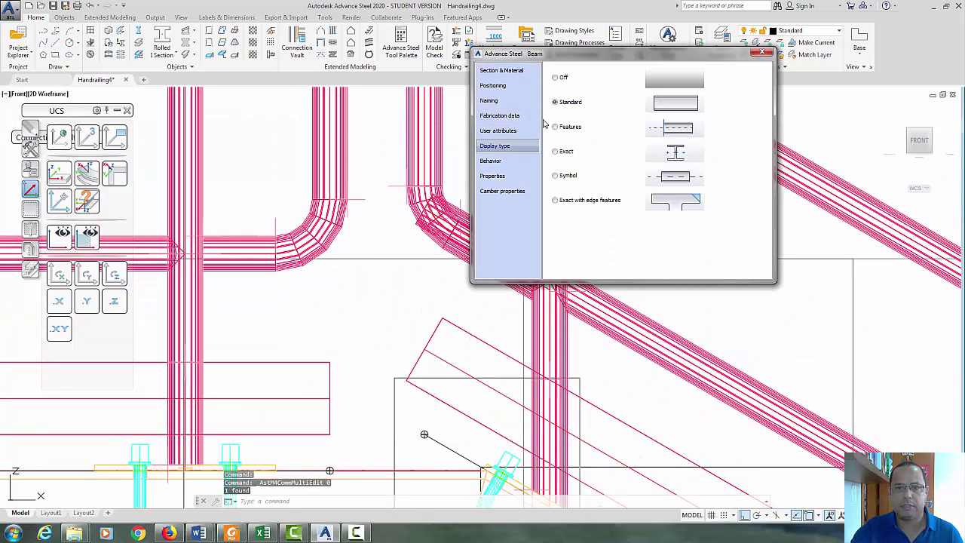
click(564, 78)
click(761, 53)
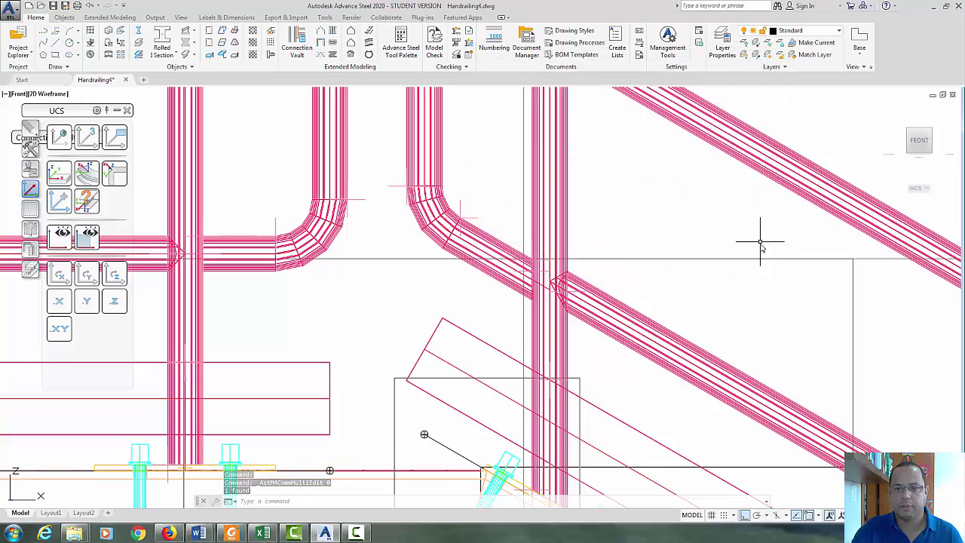
- Set the display type to Off for the pipe stub protruding past the bottom return bend at the stair railing's lower end
middle_drag(759, 244, 278, 160)
scroll(452, 288, down, 4)
scroll(374, 141, down, 5)
scroll(586, 323, up, 2)
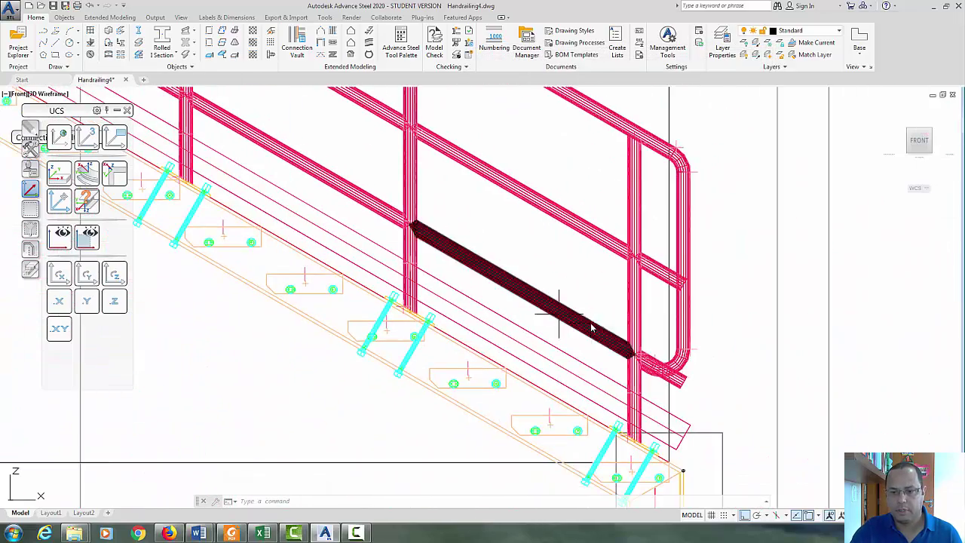
scroll(710, 399, up, 3)
double_click(661, 437)
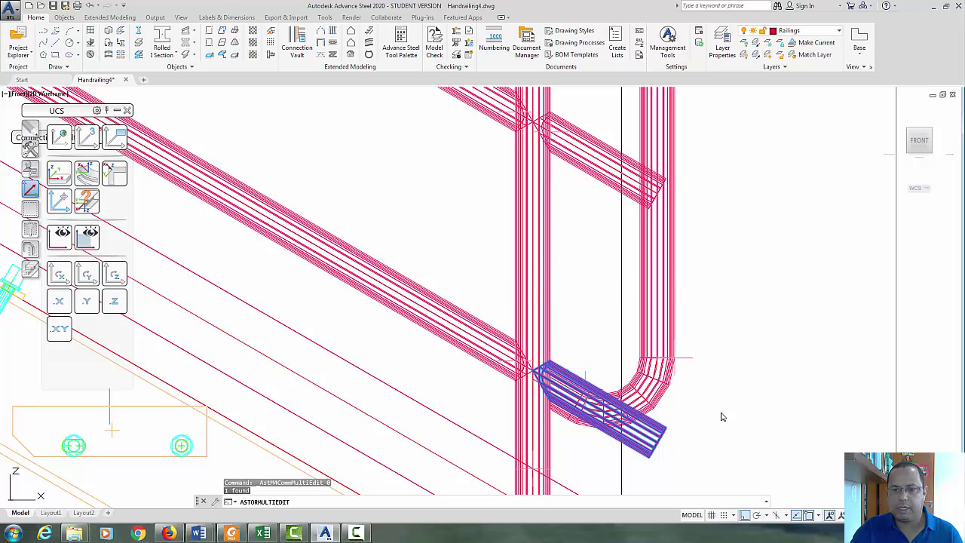
click(499, 146)
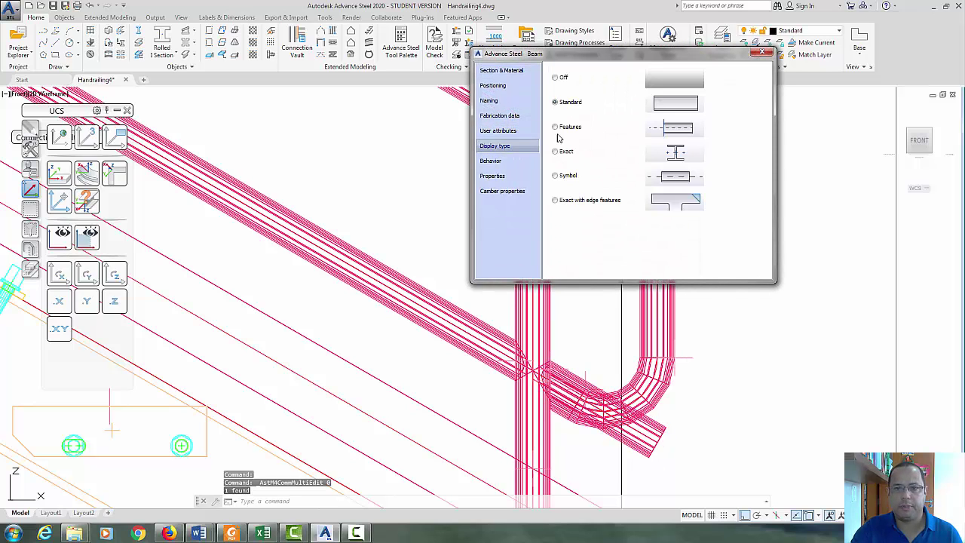
click(562, 79)
click(763, 53)
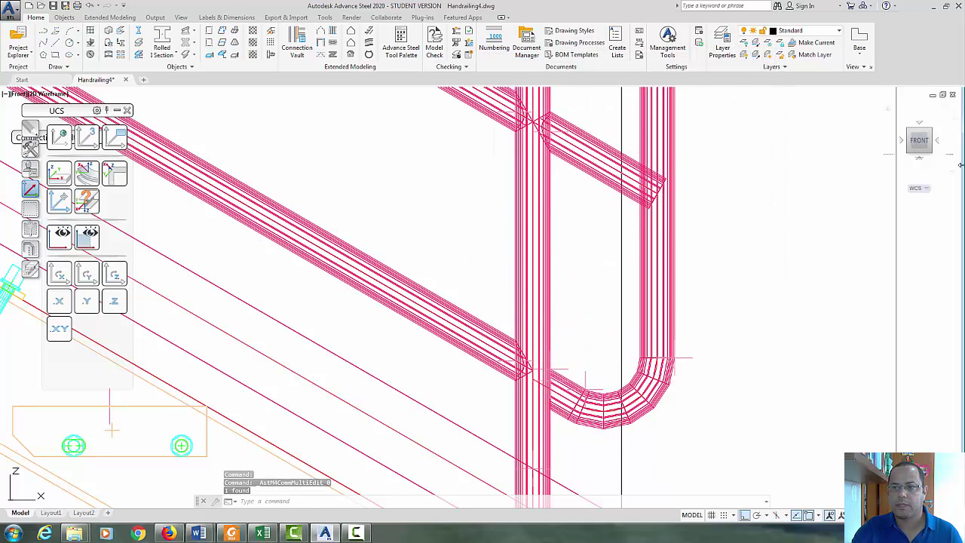
- Compare the modelled stair railing in Front view with the Handrail Detail on Stairs drawing in Foxit Reader
click(912, 147)
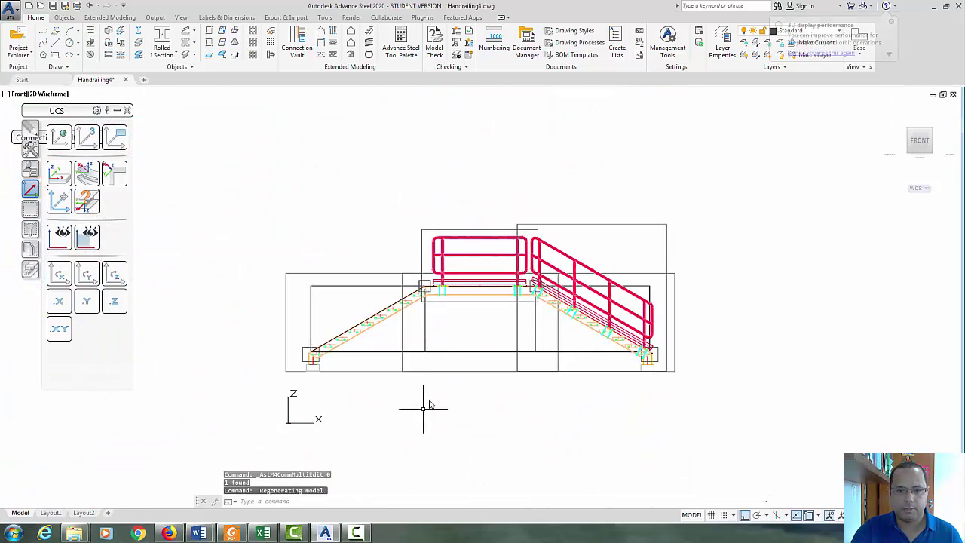
click(230, 534)
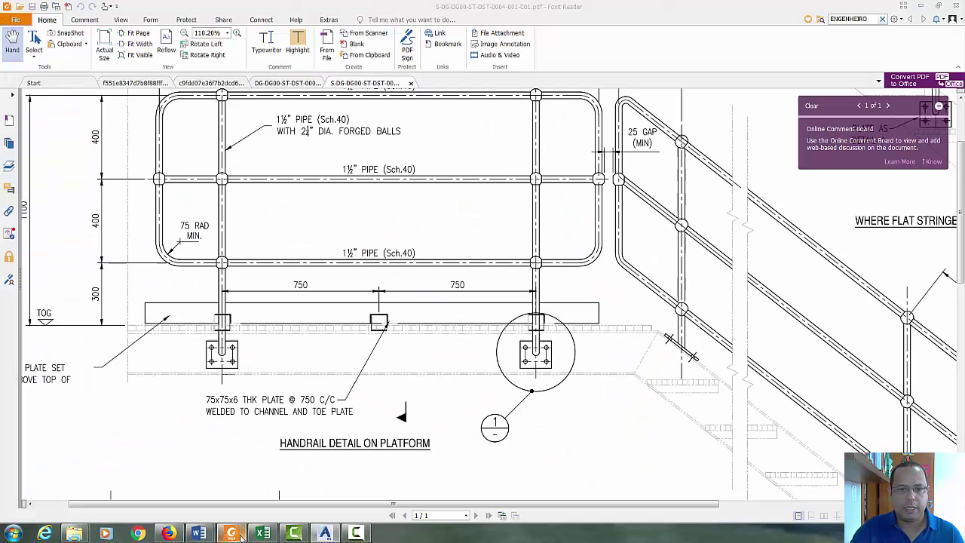
scroll(606, 324, down, 1)
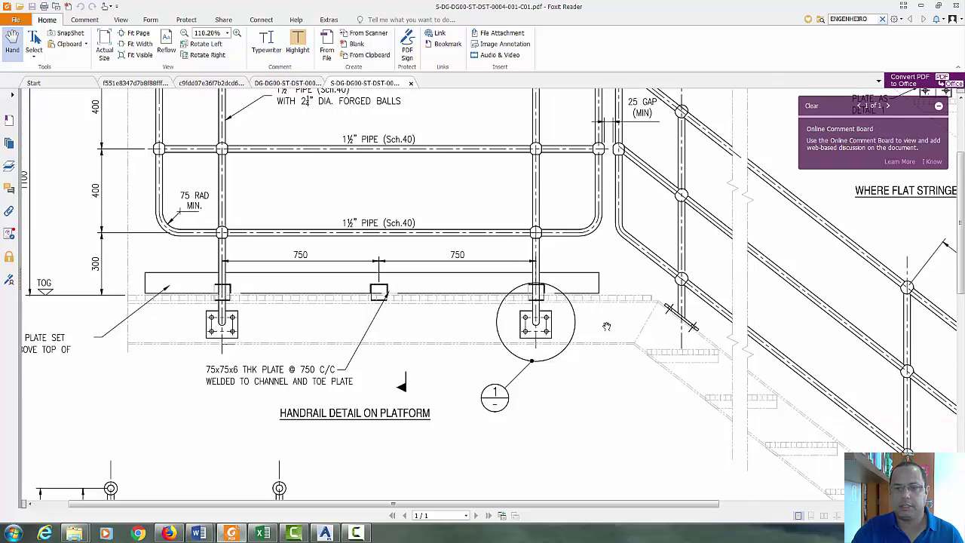
drag(710, 249, 403, 57)
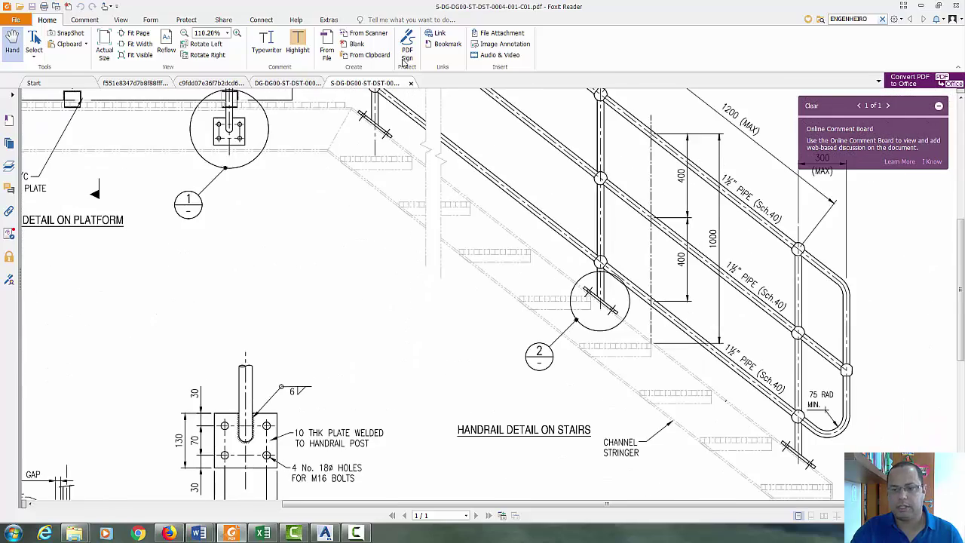
drag(597, 145, 617, 309)
key(alt+Tab)
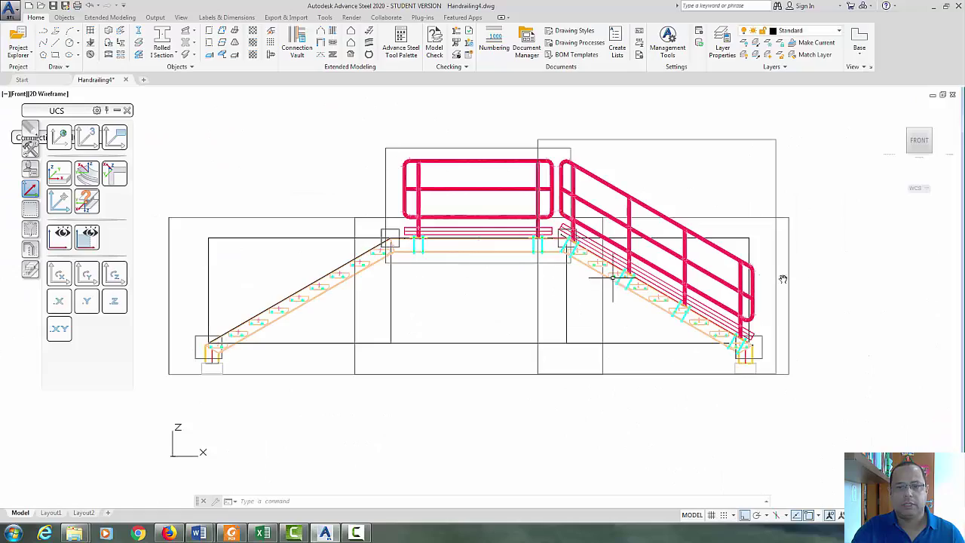
key(alt+Tab)
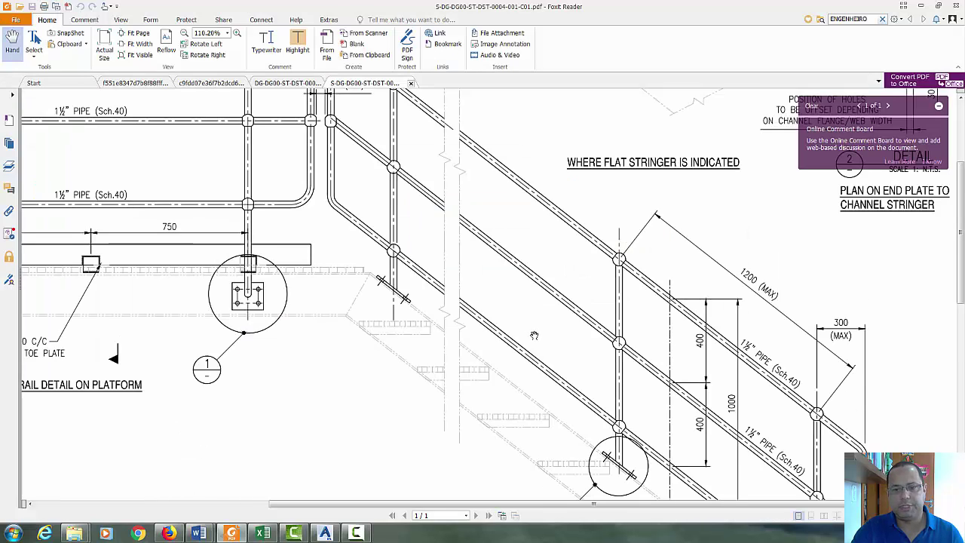
scroll(534, 334, down, 1)
key(alt+Tab)
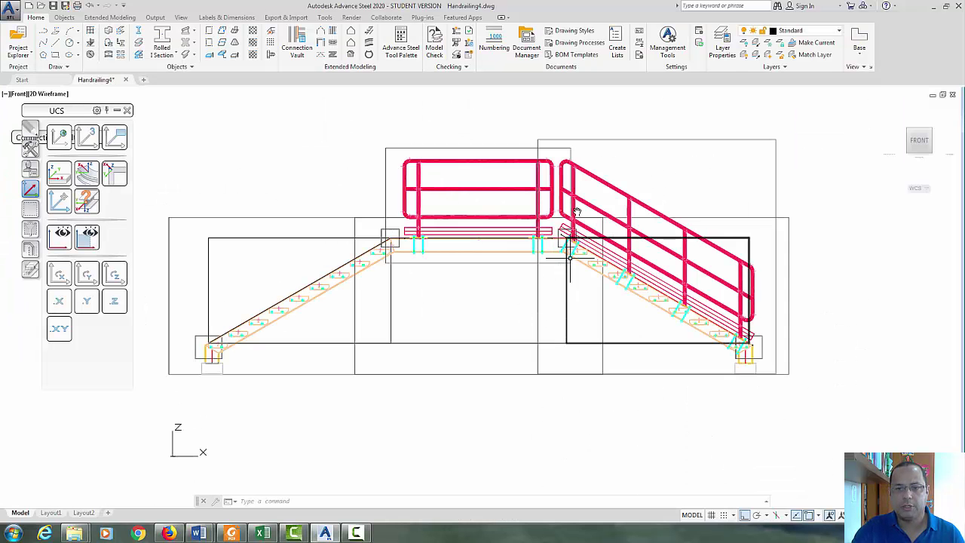
- Turn off the preferred maximum distance between posts for the sloped stair railing, set its number of posts to 3, and close the settings
click(664, 164)
click(646, 123)
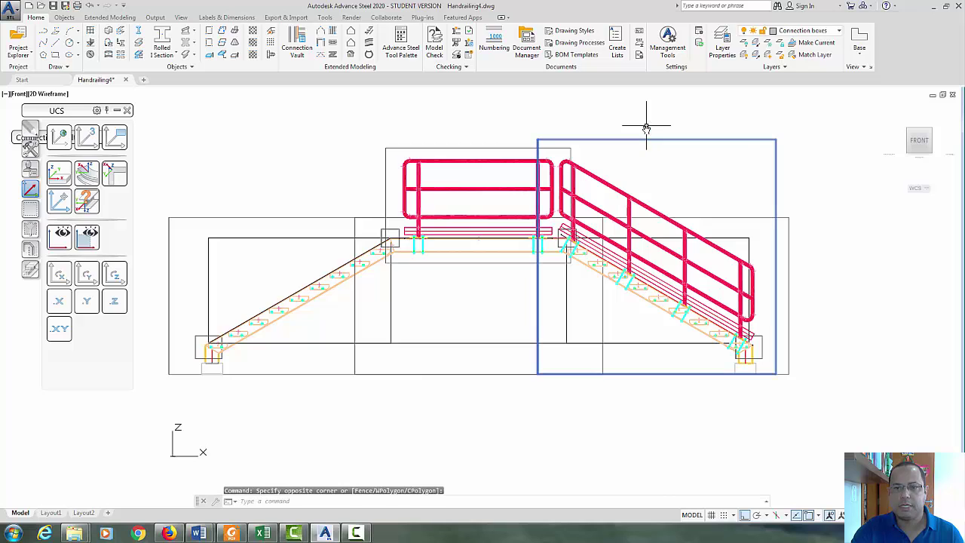
right_click(646, 125)
click(675, 270)
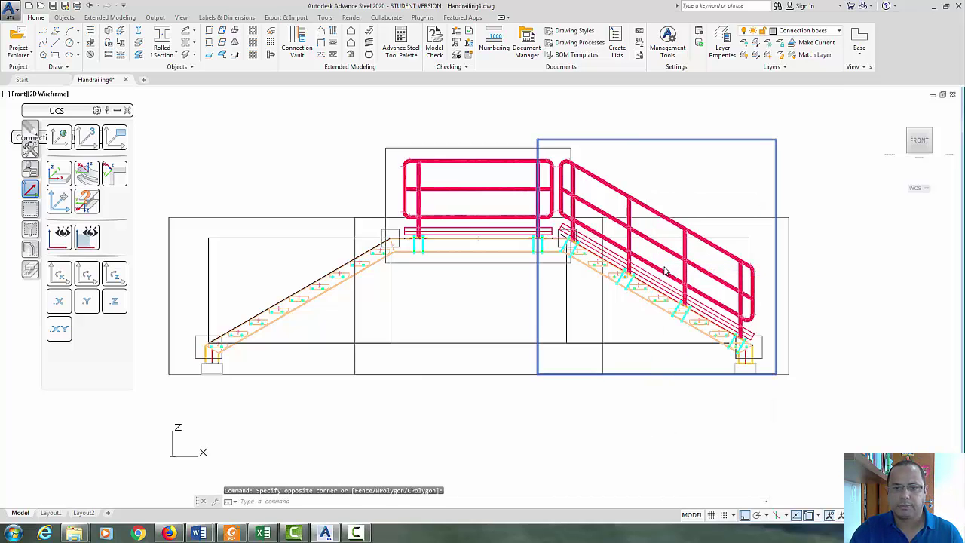
click(516, 169)
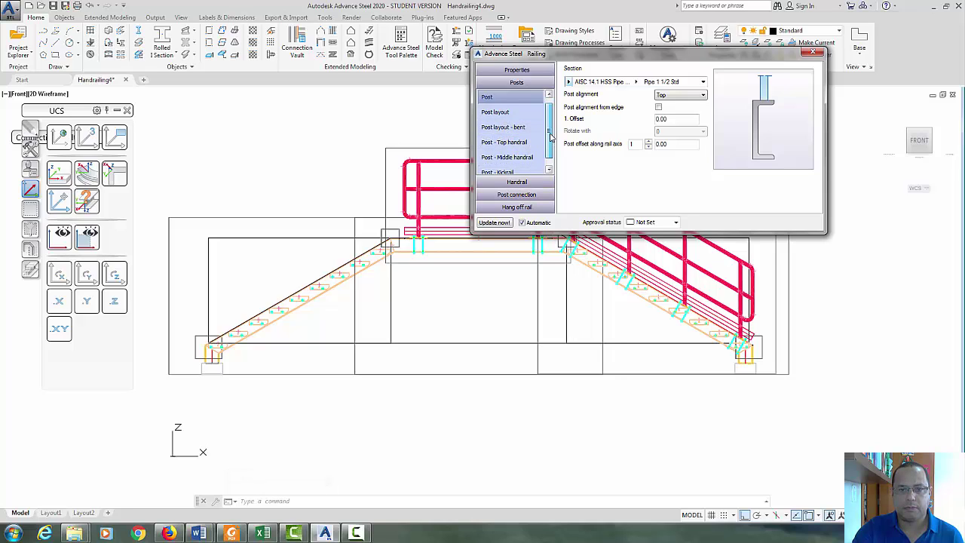
scroll(547, 133, down, 1)
click(503, 100)
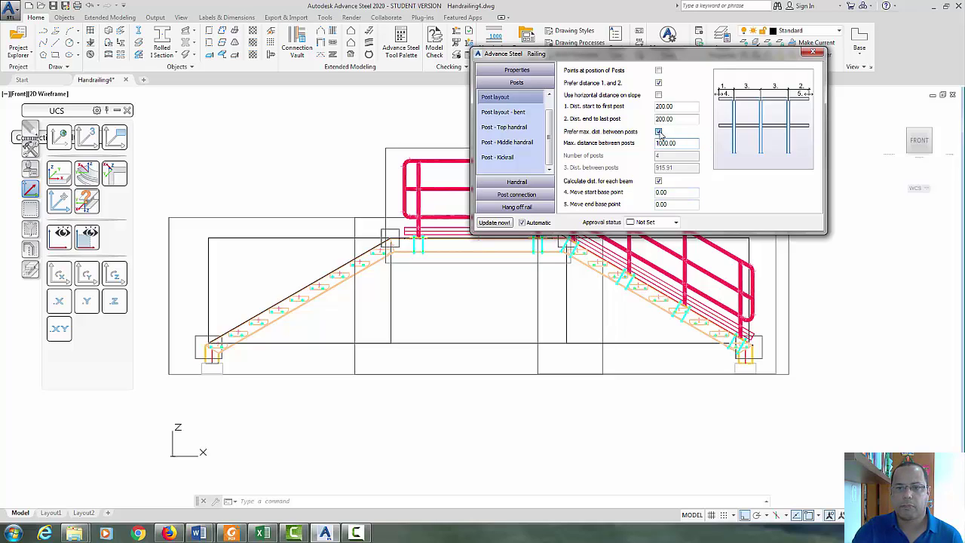
click(658, 132)
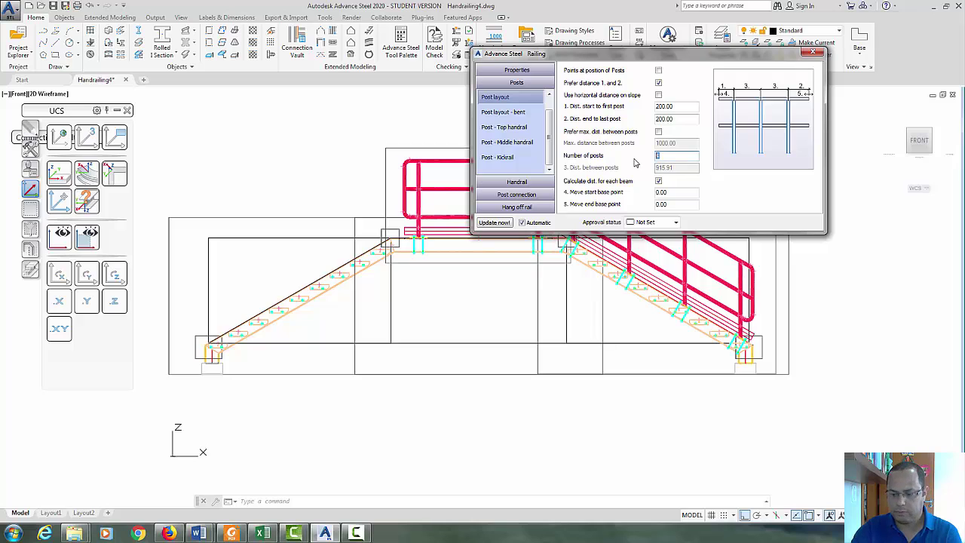
click(680, 193)
mouse_move(686, 58)
mouse_down()
mouse_move(354, 209)
mouse_move(362, 165)
mouse_up()
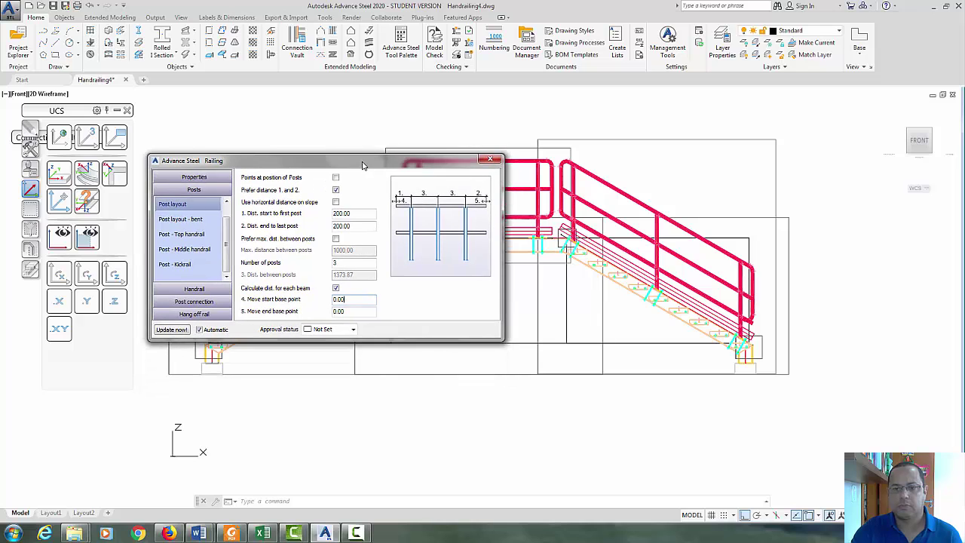
click(490, 160)
- Set the display type to Off for the pipe stub protruding past the stair railing's bottom return bend at the lower end and save the drawing
scroll(758, 346, up, 5)
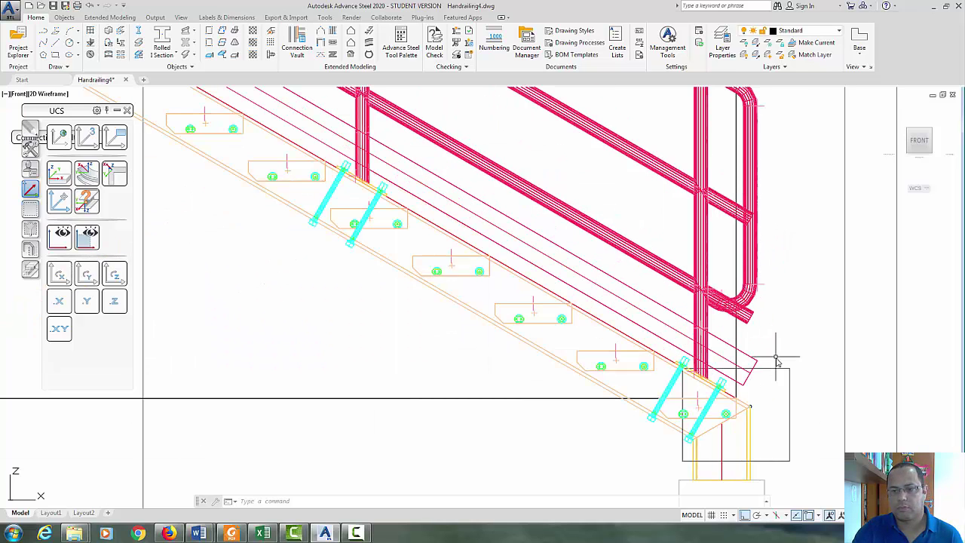
double_click(750, 318)
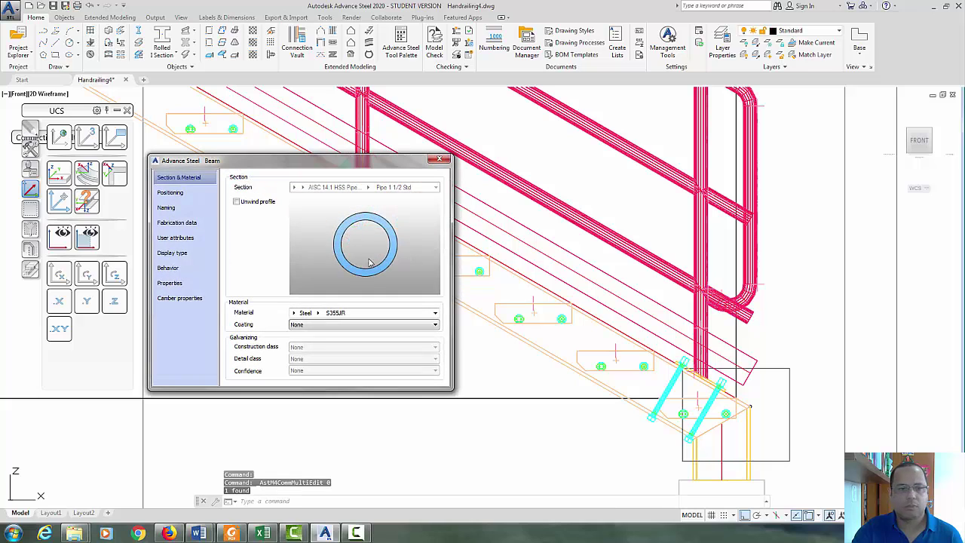
click(175, 253)
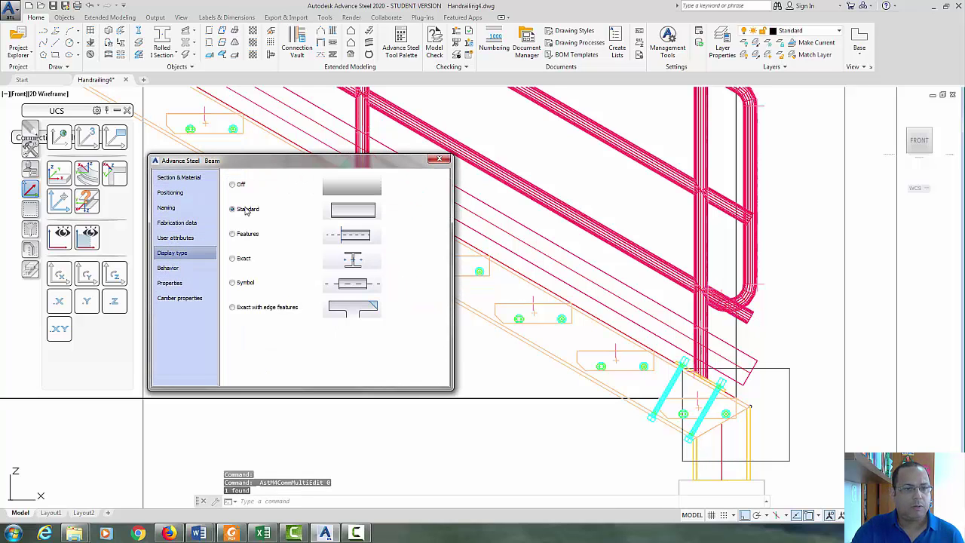
click(233, 184)
click(438, 159)
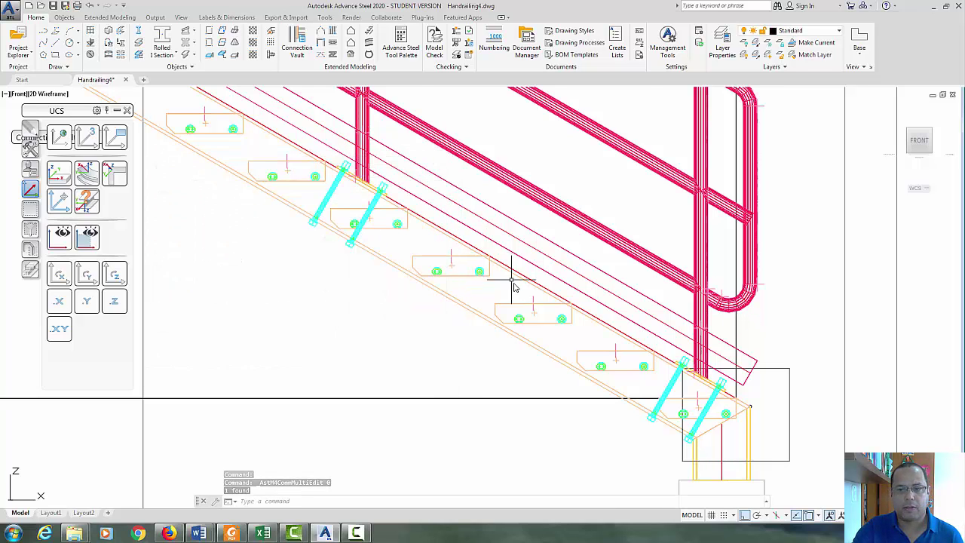
scroll(335, 223, down, 3)
scroll(377, 226, up, 3)
scroll(467, 256, down, 5)
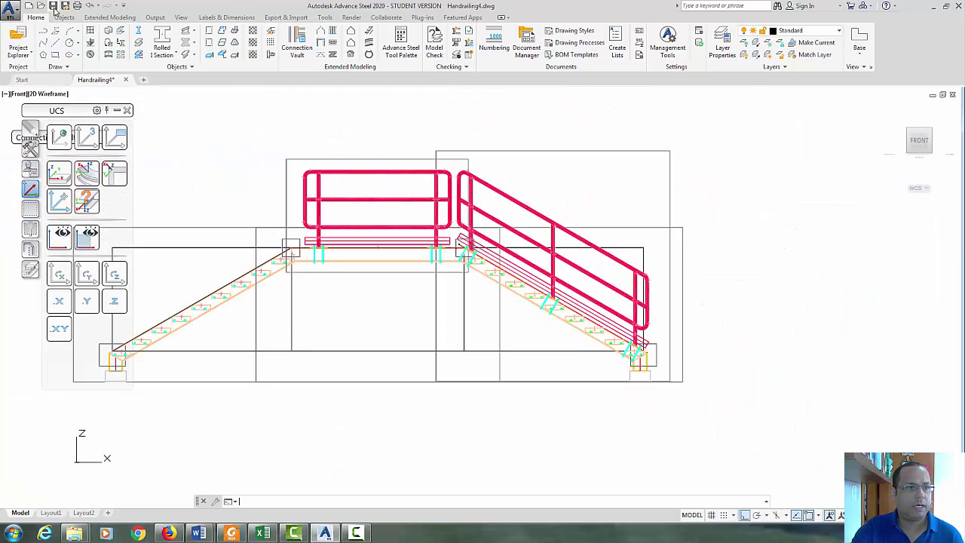
key(ctrl+s)
- In the isometric home view, turn off the Connection boxes, Connection frames and Standard layers by picking objects on them
click(889, 108)
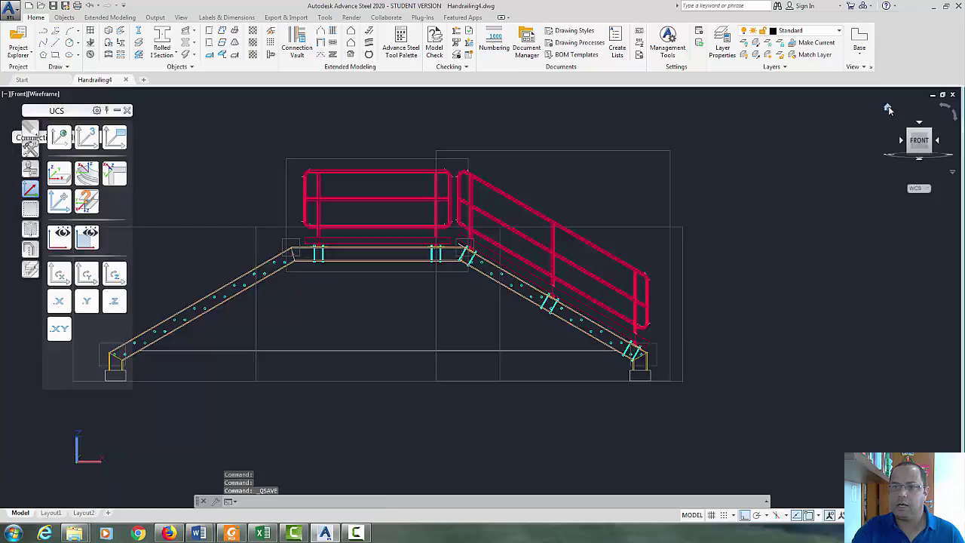
scroll(704, 279, up, 5)
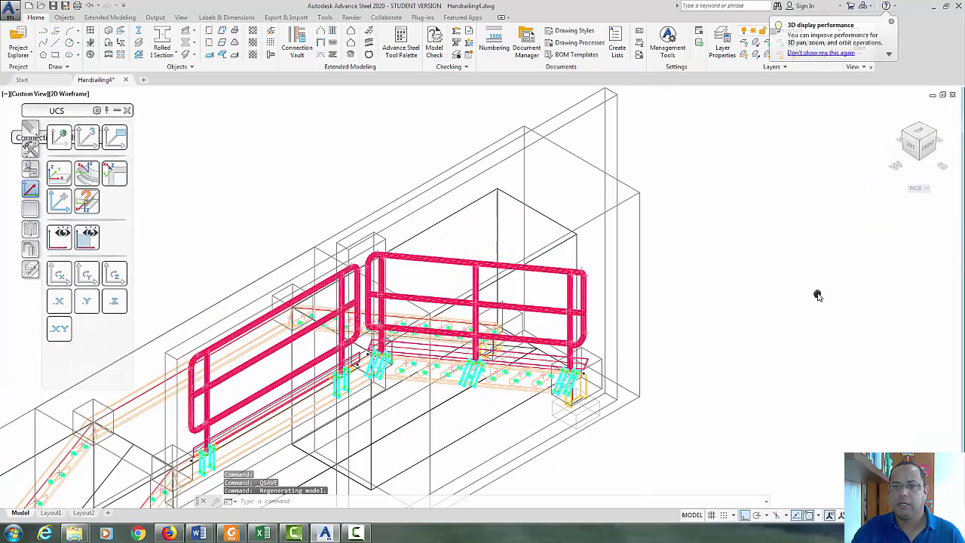
click(746, 45)
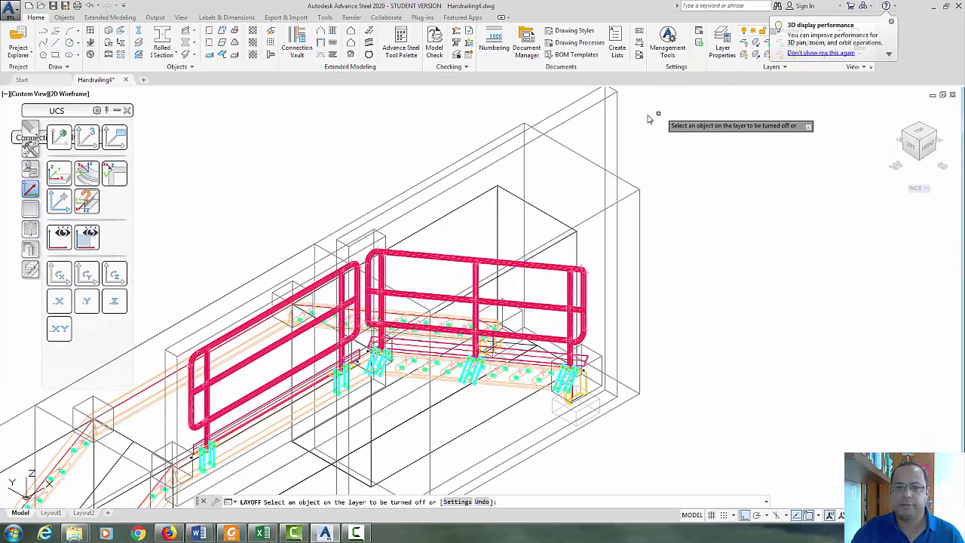
click(618, 125)
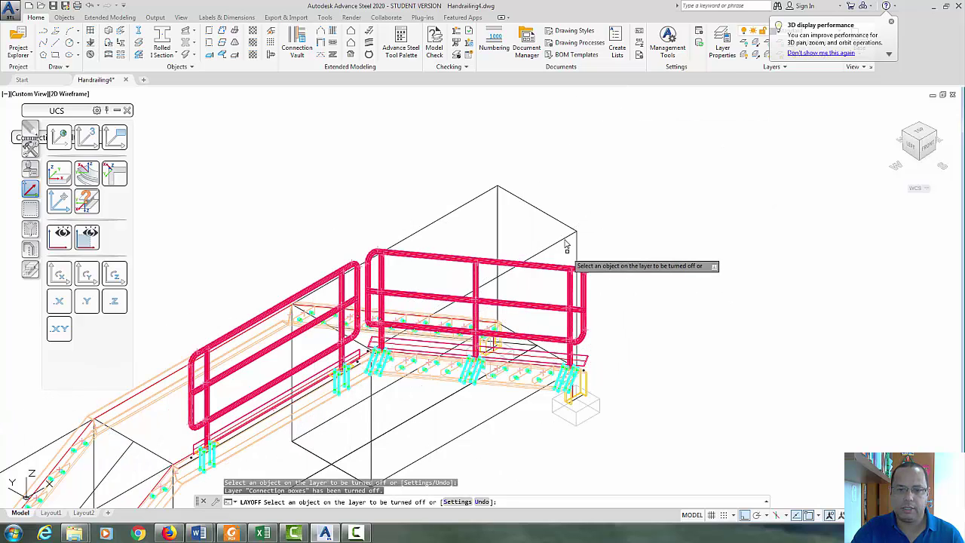
click(575, 260)
middle_drag(728, 323, 890, 165)
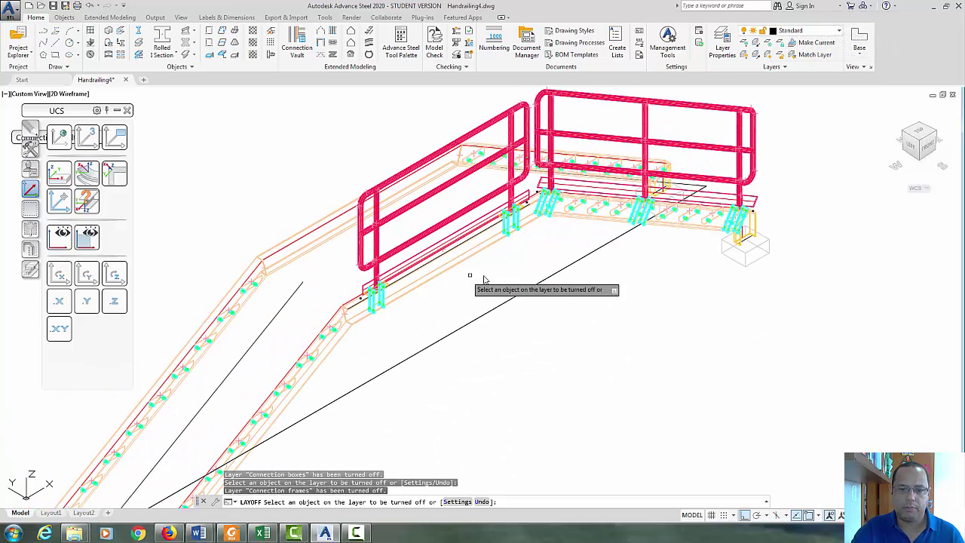
click(530, 289)
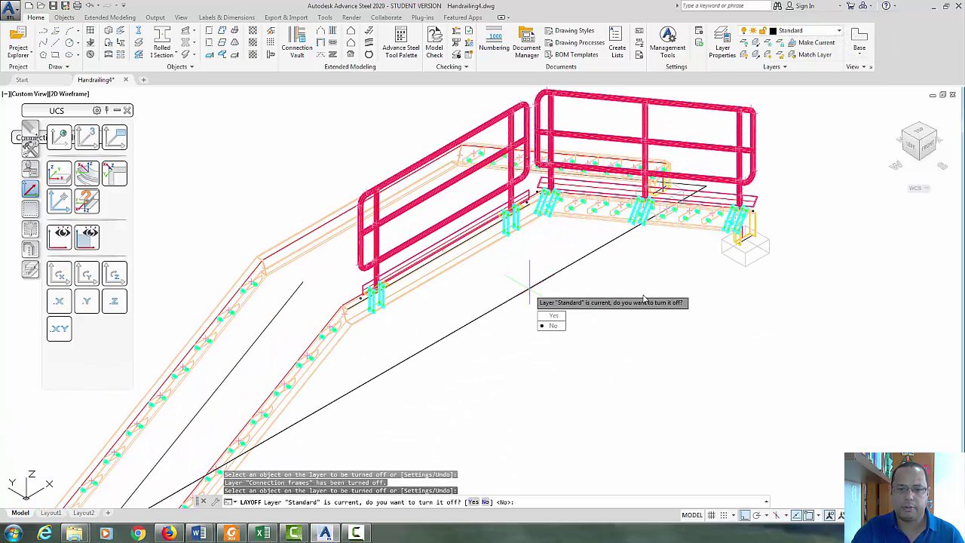
click(552, 316)
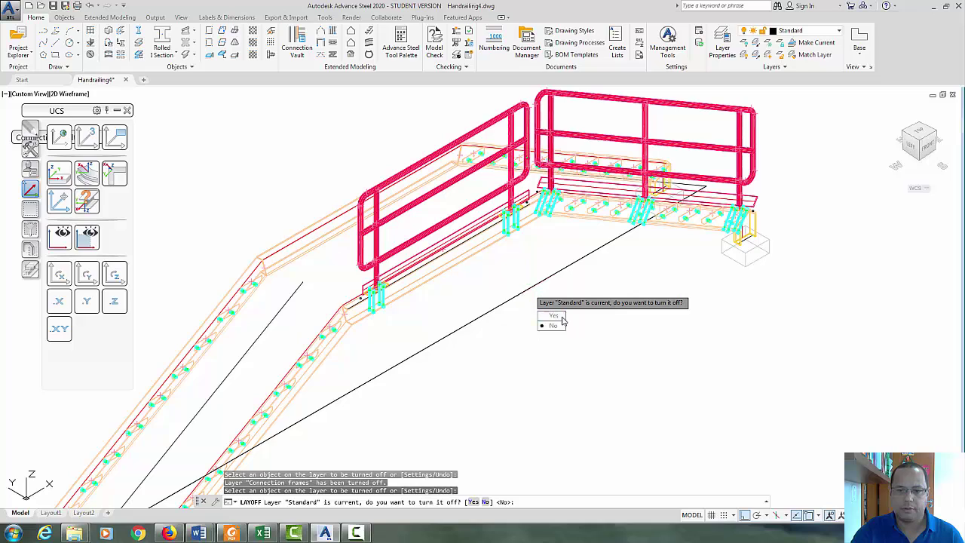
key(Escape)
- End object isolation to show the hidden treads and platform grating again
right_click(527, 293)
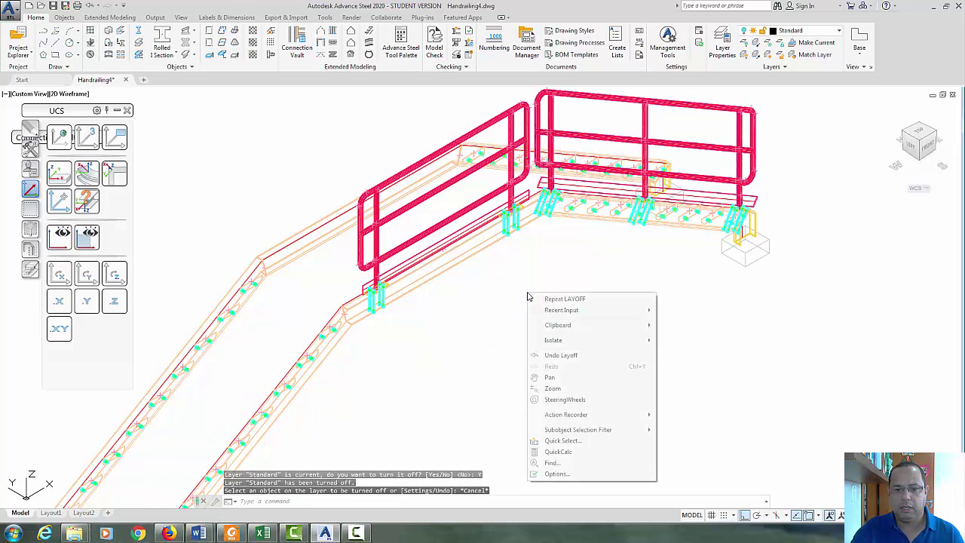
mouse_move(580, 346)
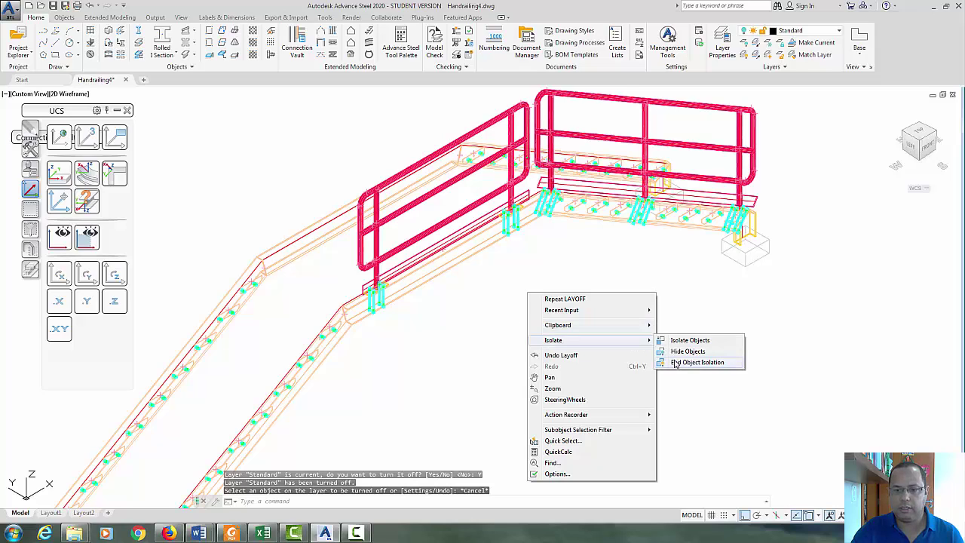
click(676, 363)
middle_drag(675, 351, 711, 323)
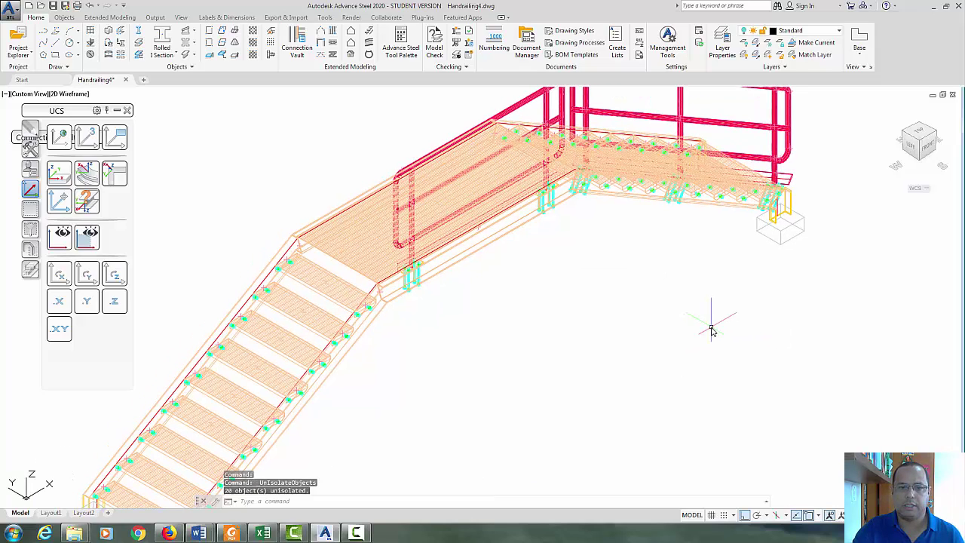
- Inspect the complete stair and railings in isometric and Front views and compare them with the handrail detail drawing in Foxit Reader
click(929, 147)
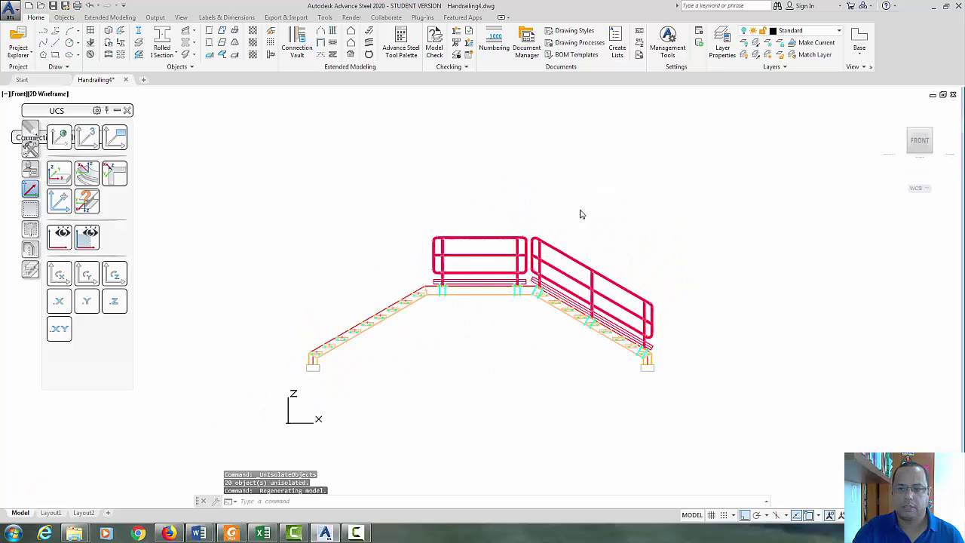
click(888, 110)
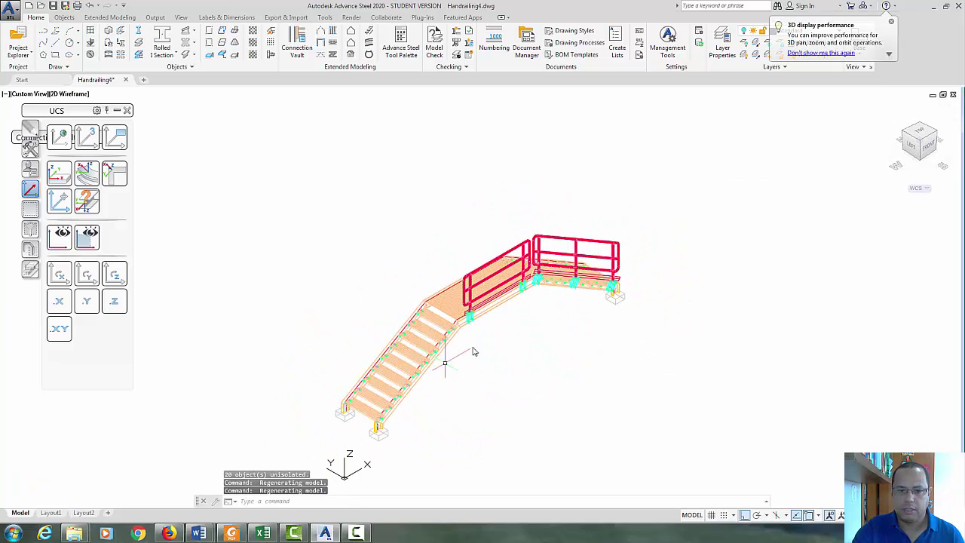
scroll(509, 320, up, 2)
middle_drag(617, 374, 664, 303)
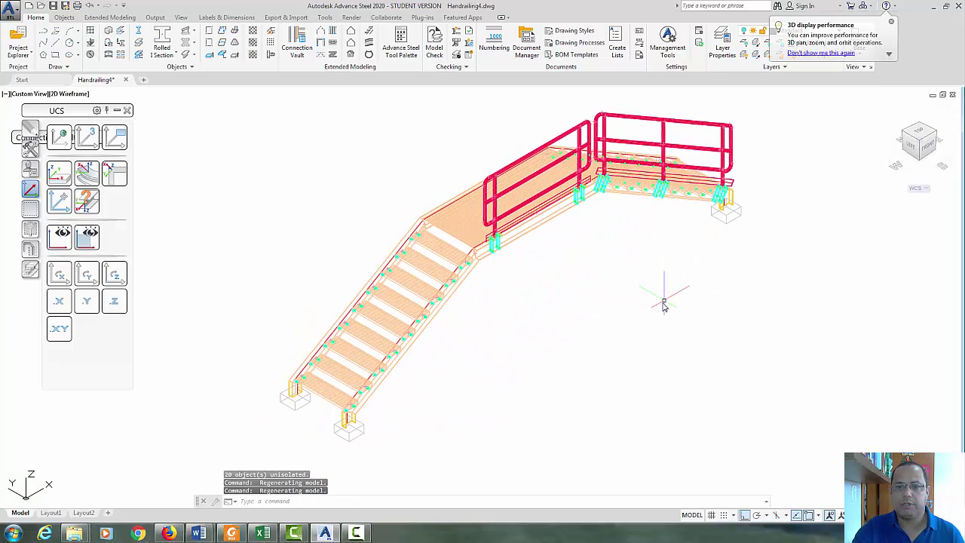
scroll(683, 308, up, 6)
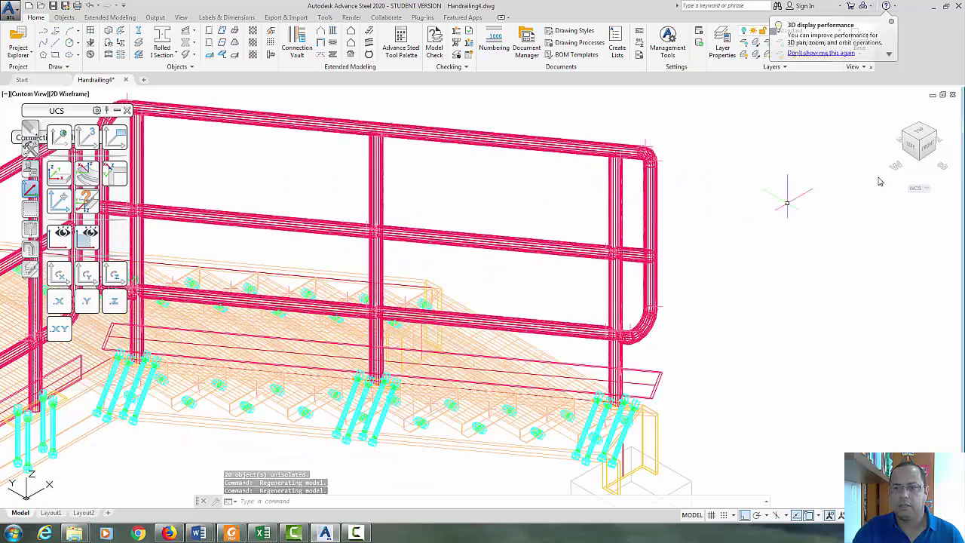
click(930, 147)
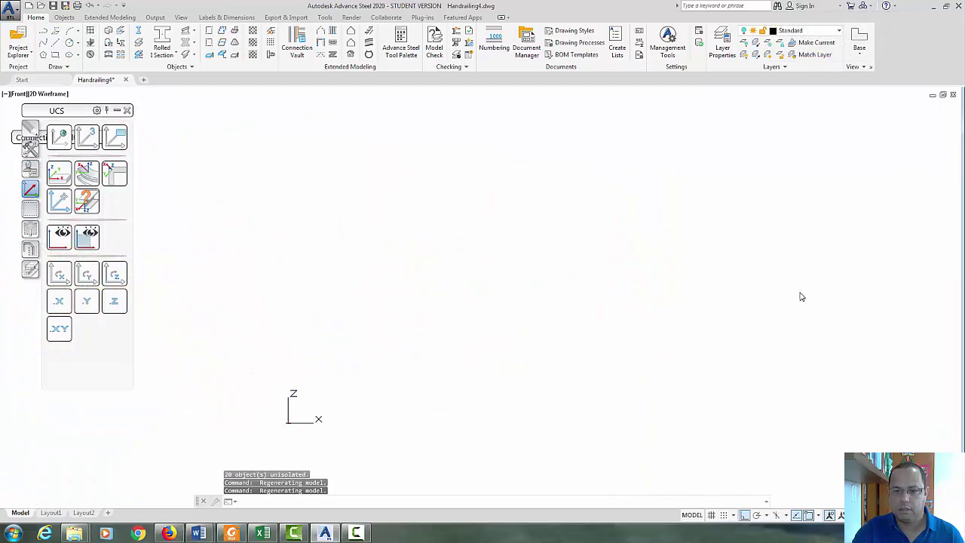
scroll(637, 343, up, 5)
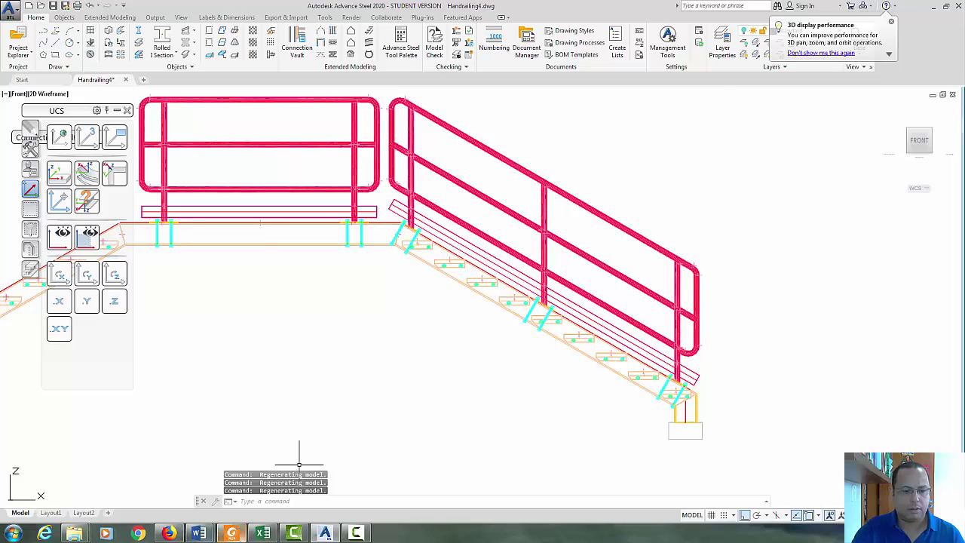
key(alt+Tab)
mouse_move(766, 383)
mouse_down()
mouse_move(725, 231)
mouse_move(777, 377)
mouse_up()
mouse_move(474, 238)
mouse_down()
mouse_move(531, 344)
mouse_move(540, 456)
mouse_move(545, 238)
mouse_up()
key(alt+Tab)
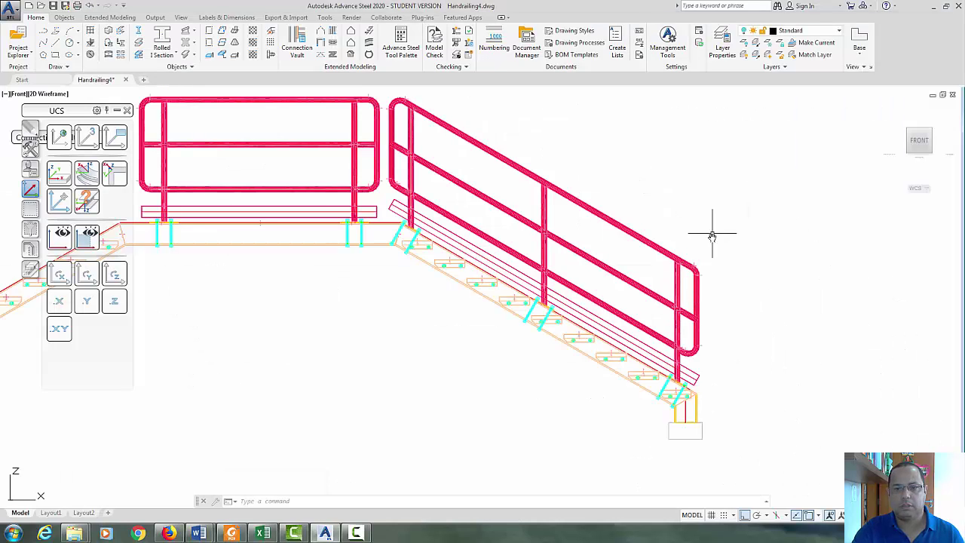
- Turn all layers back on and open the sloped stair railing's settings from its connection box
click(745, 56)
scroll(668, 173, down, 3)
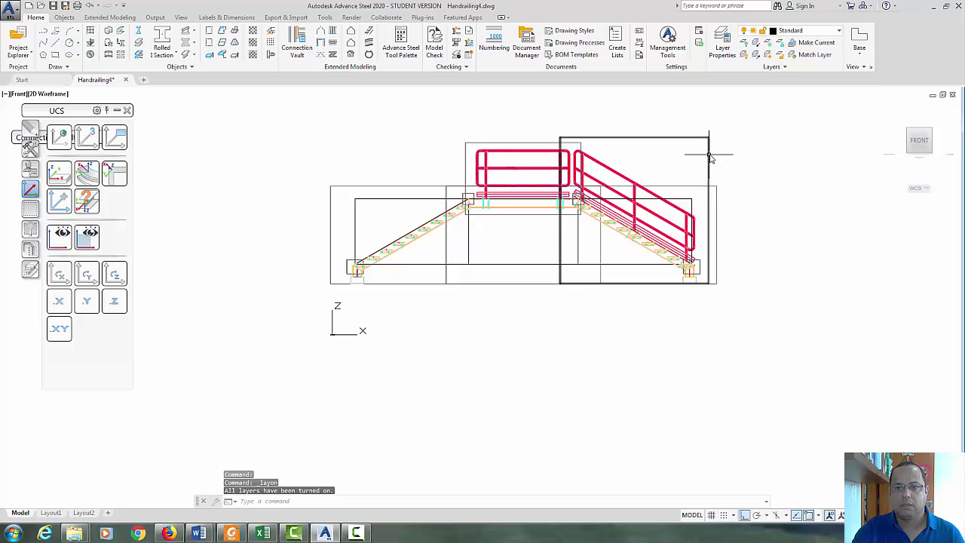
click(710, 157)
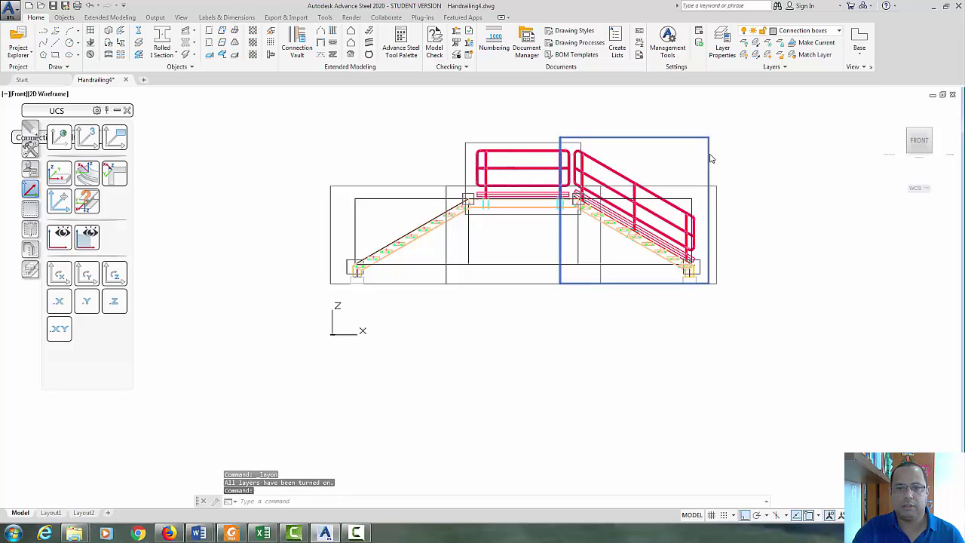
double_click(710, 157)
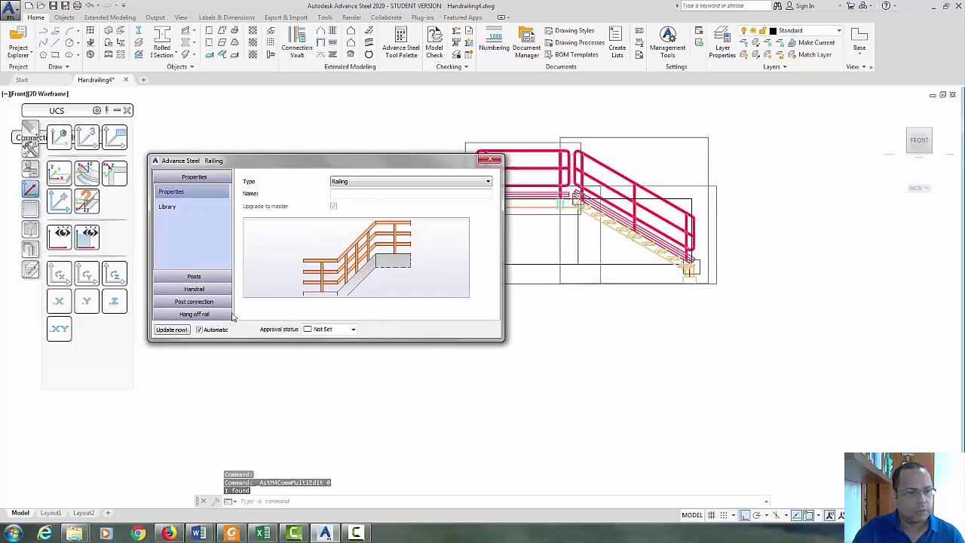
- Review the sloped railing's post, kickrail, top and middle handrail, and start and end handrail return settings
click(205, 282)
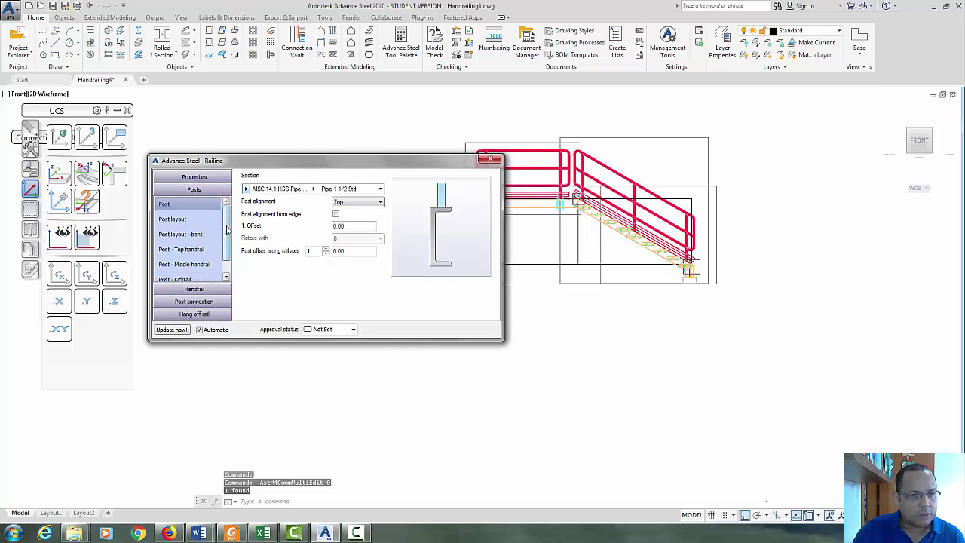
click(181, 249)
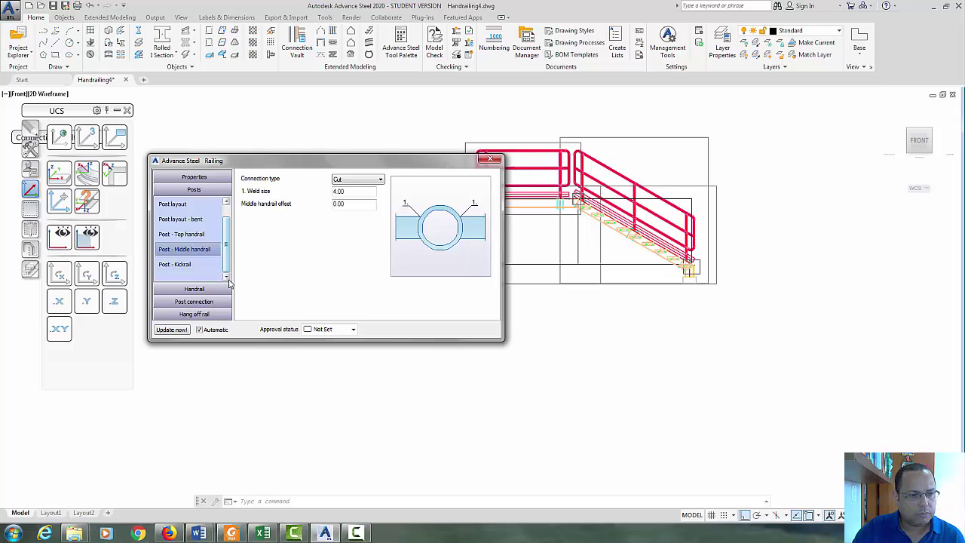
click(181, 264)
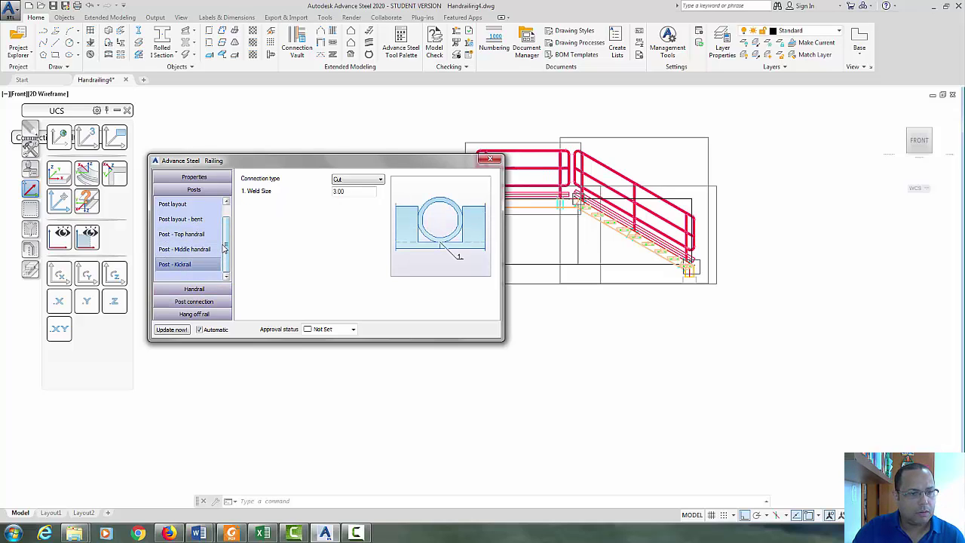
click(202, 289)
scroll(226, 236, down, 1)
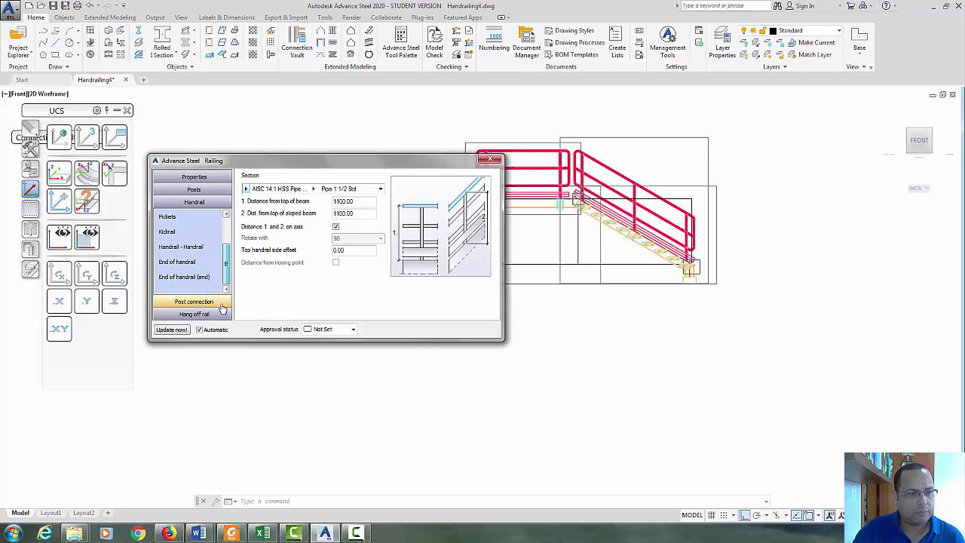
click(187, 262)
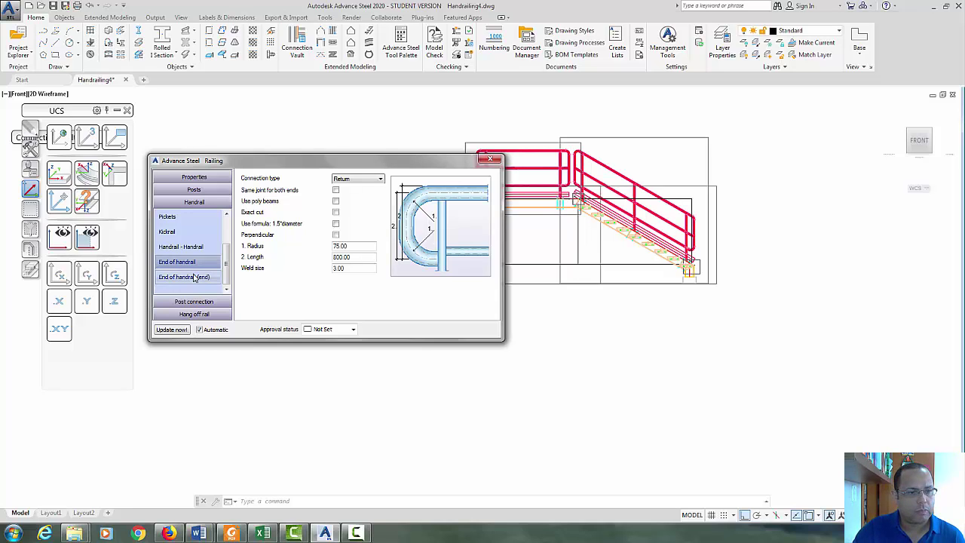
click(184, 276)
scroll(227, 261, up, 1)
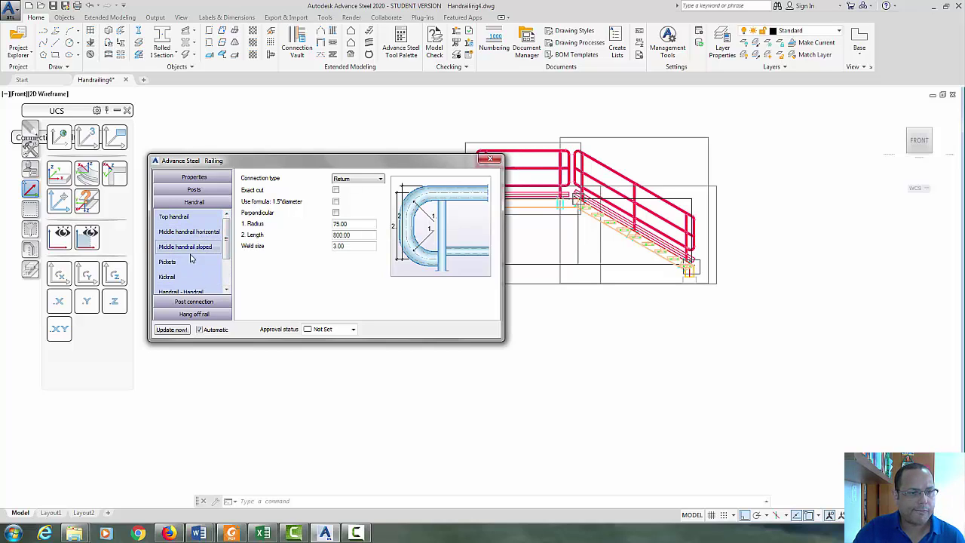
click(193, 217)
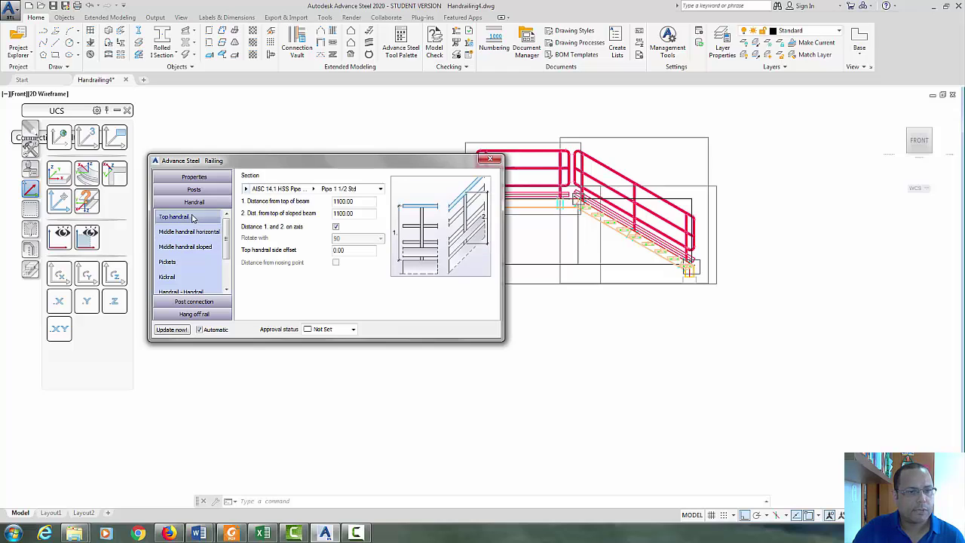
click(194, 232)
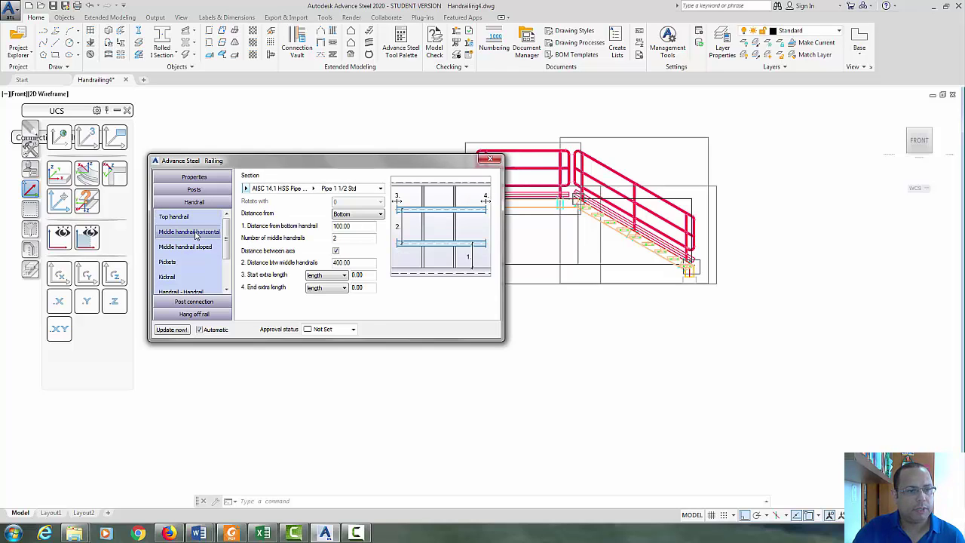
- In the sloped railing's post layout, set the start-to-first-post and end-to-last-post distances to 300 and close the settings
click(194, 190)
click(198, 206)
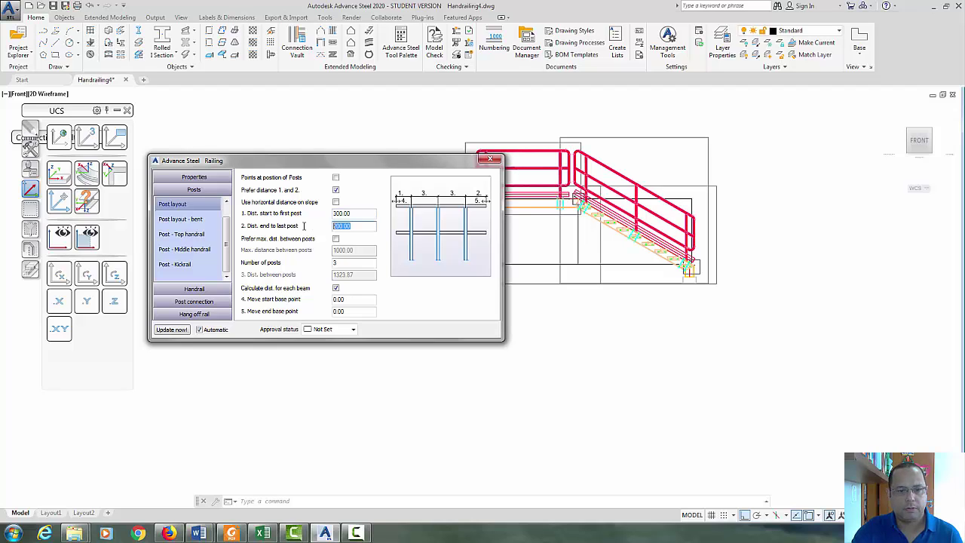
click(356, 212)
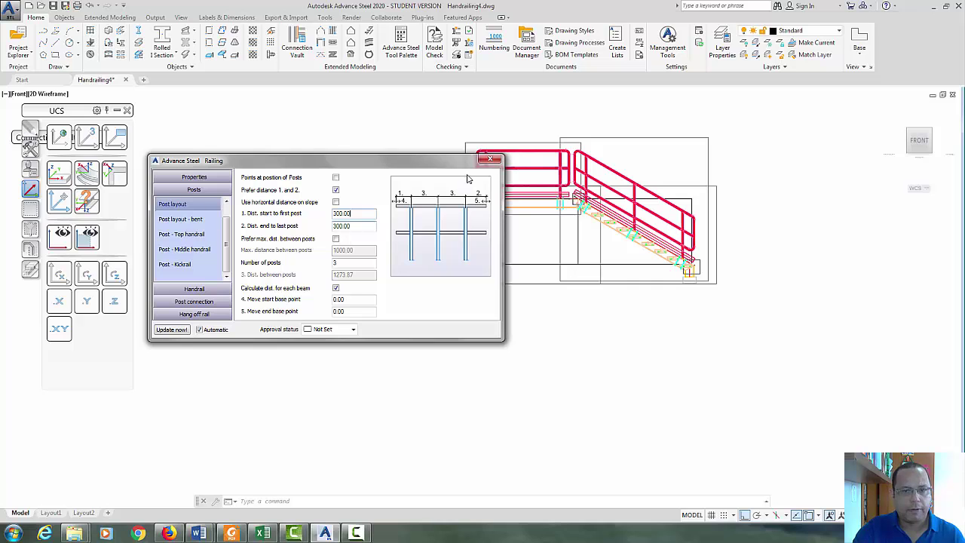
click(490, 160)
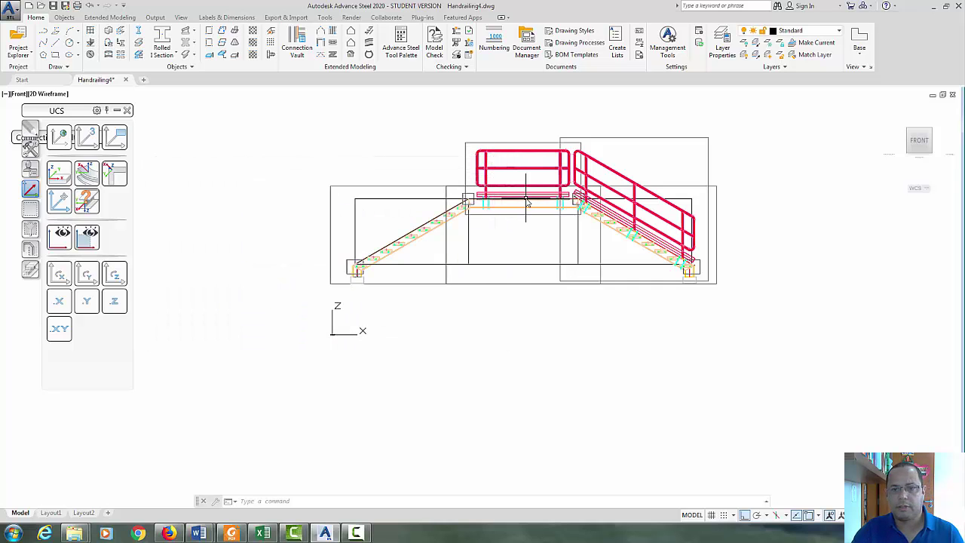
- Compare the railings in Front view with the handrail detail drawing in Foxit Reader, and inspect the stair in the isometric home view
click(921, 144)
scroll(599, 254, up, 4)
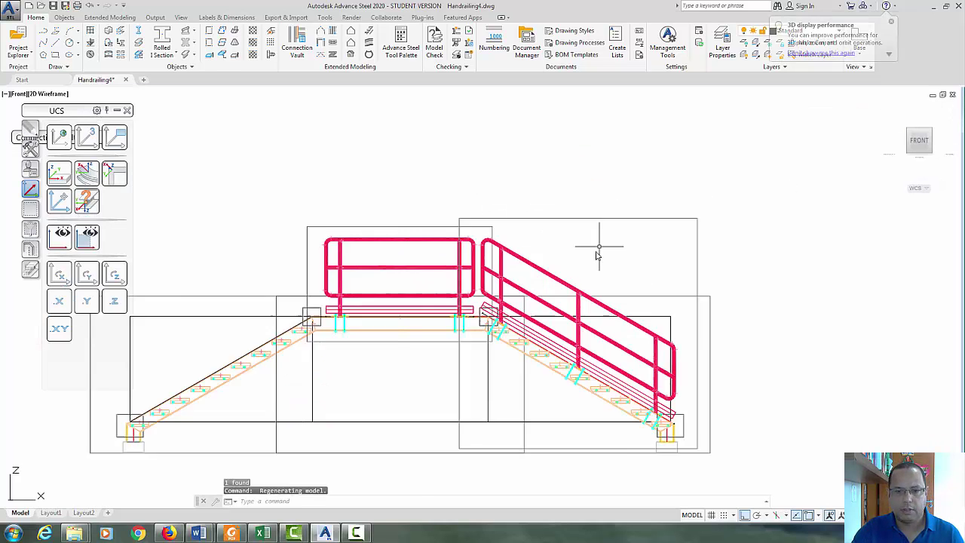
click(243, 534)
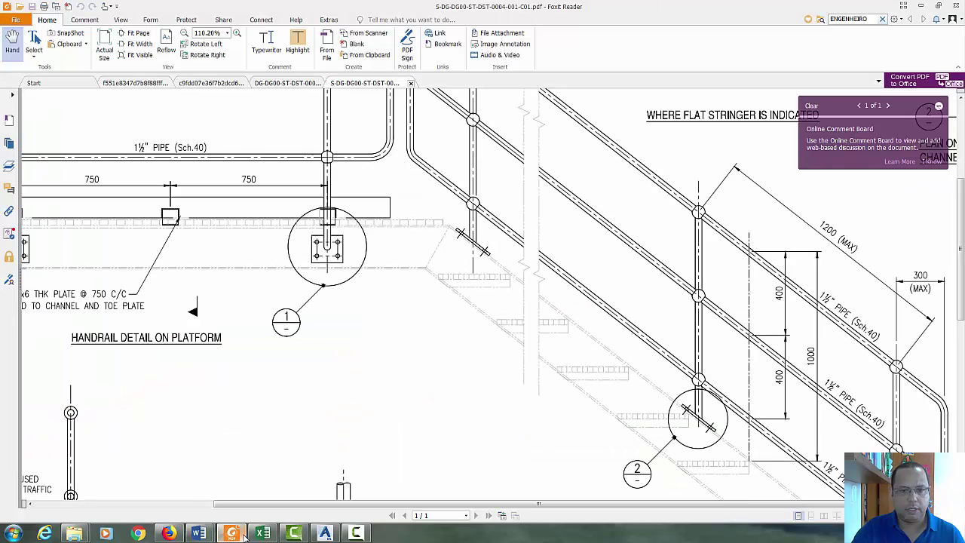
scroll(525, 240, up, 3)
key(alt+Tab)
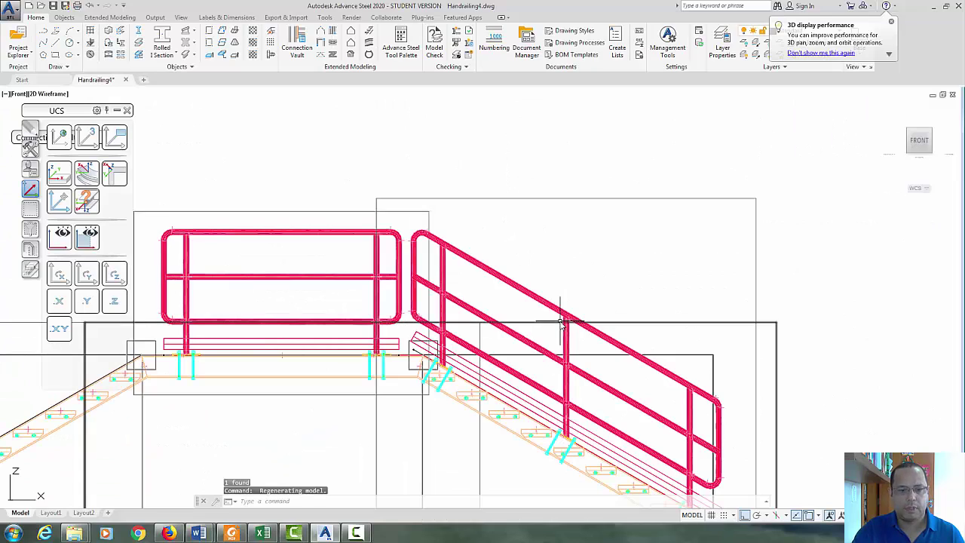
key(alt+Tab)
key(alt+Tab)
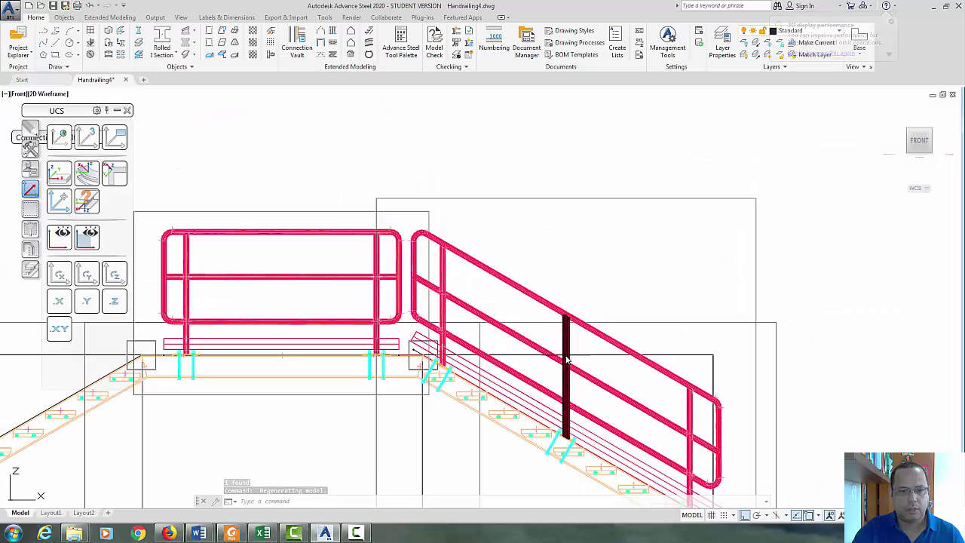
click(731, 400)
key(Escape)
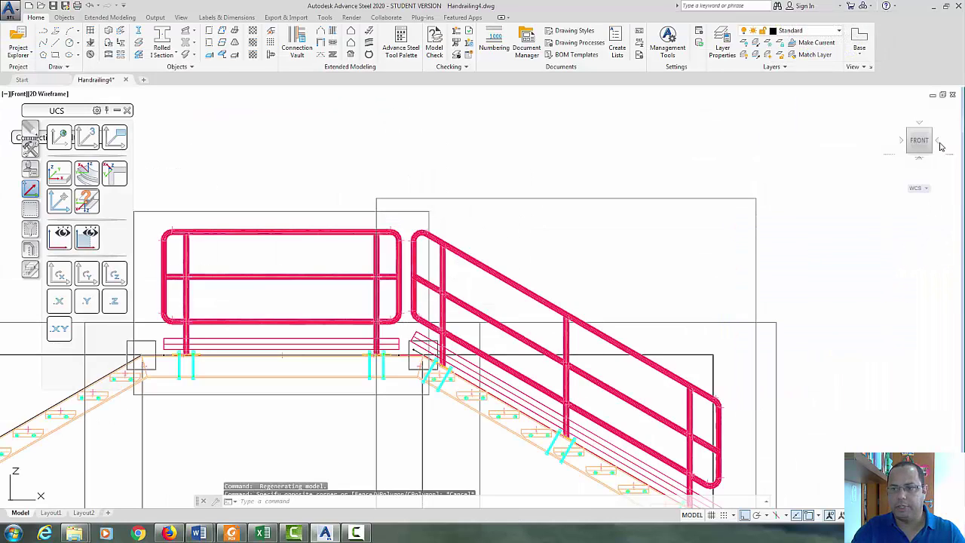
click(931, 148)
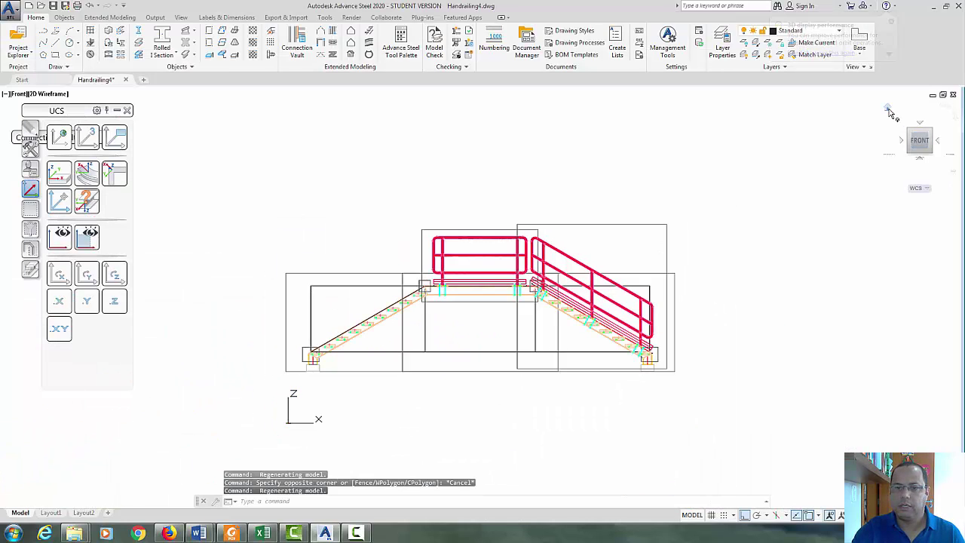
click(889, 111)
scroll(633, 314, up, 5)
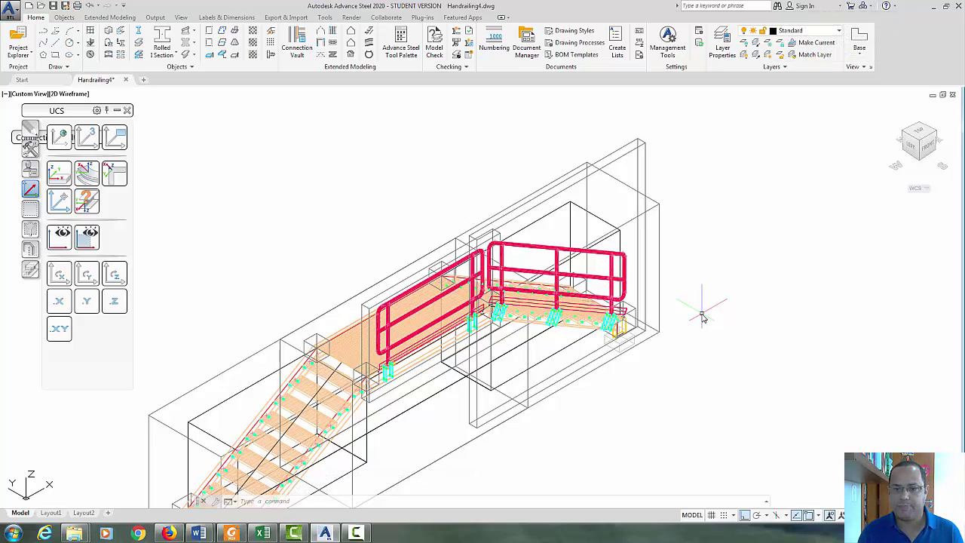
click(745, 55)
click(657, 201)
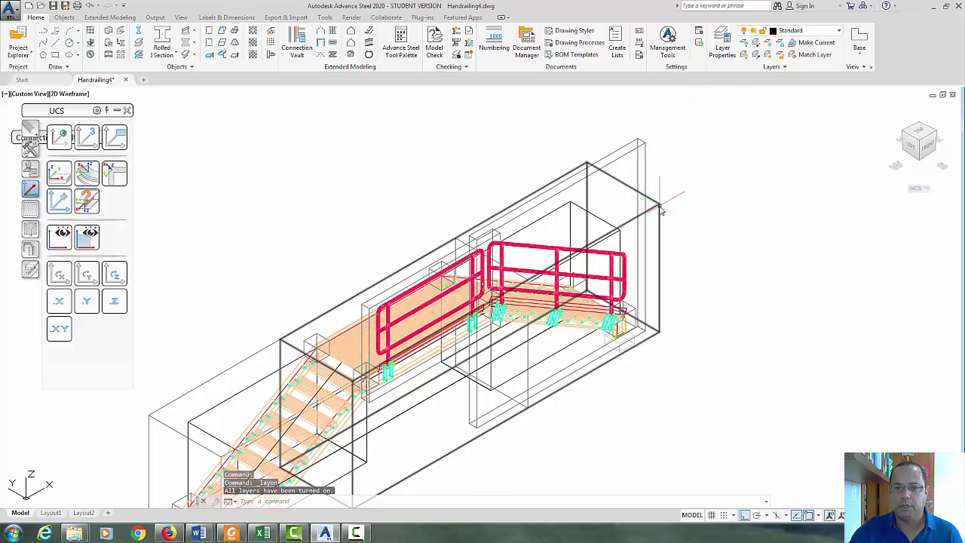
key(Escape)
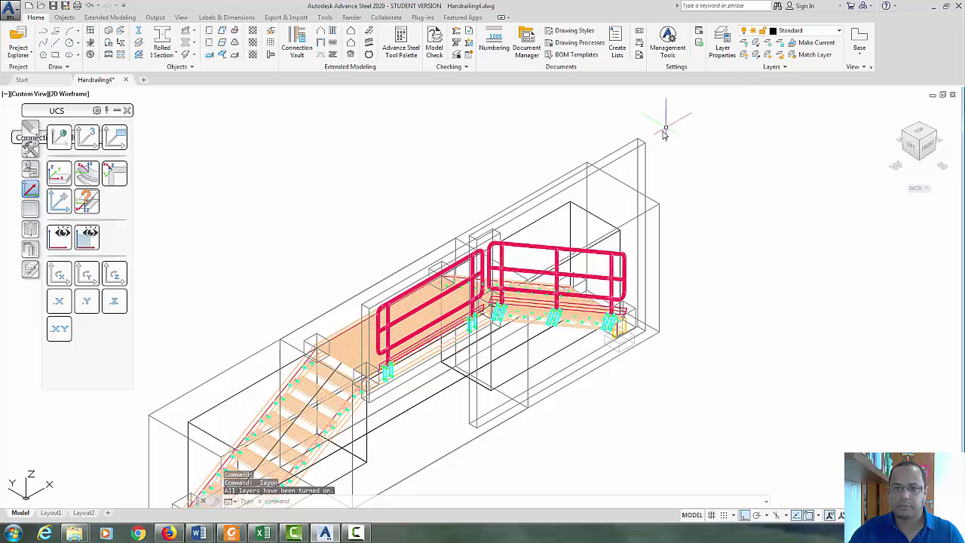
click(646, 151)
key(Escape)
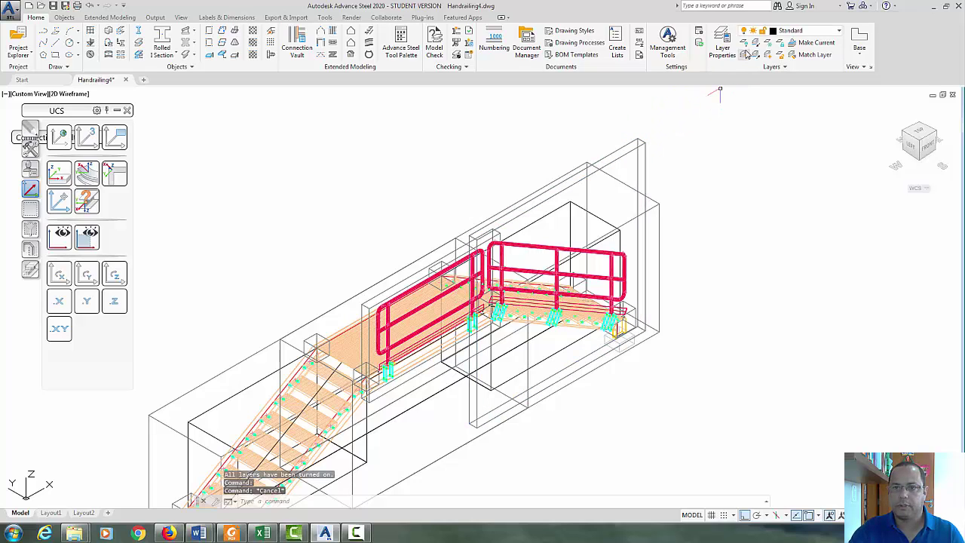
- Turn off the Connection boxes, Connection frames and Standard layers by picking a connection box, a frame and a black line around the stair
click(745, 43)
click(647, 154)
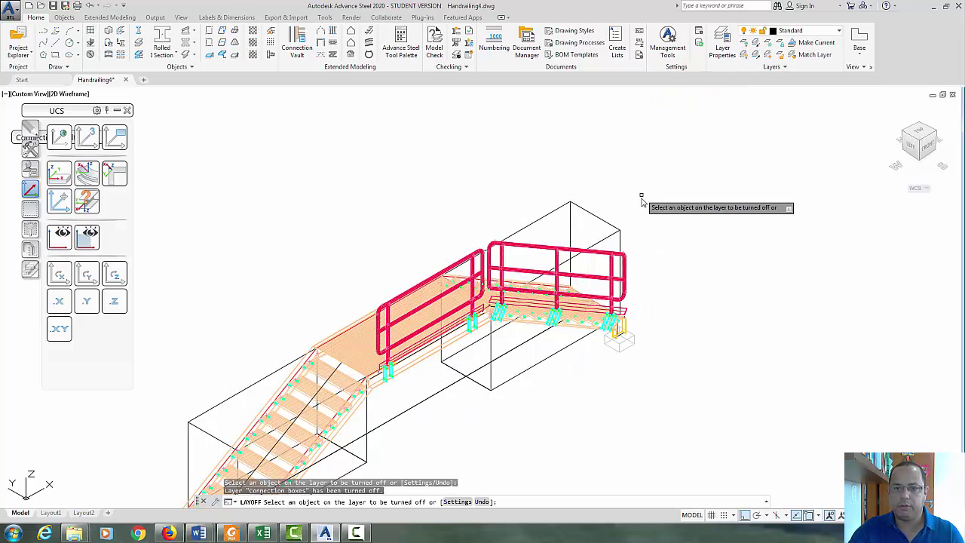
click(618, 243)
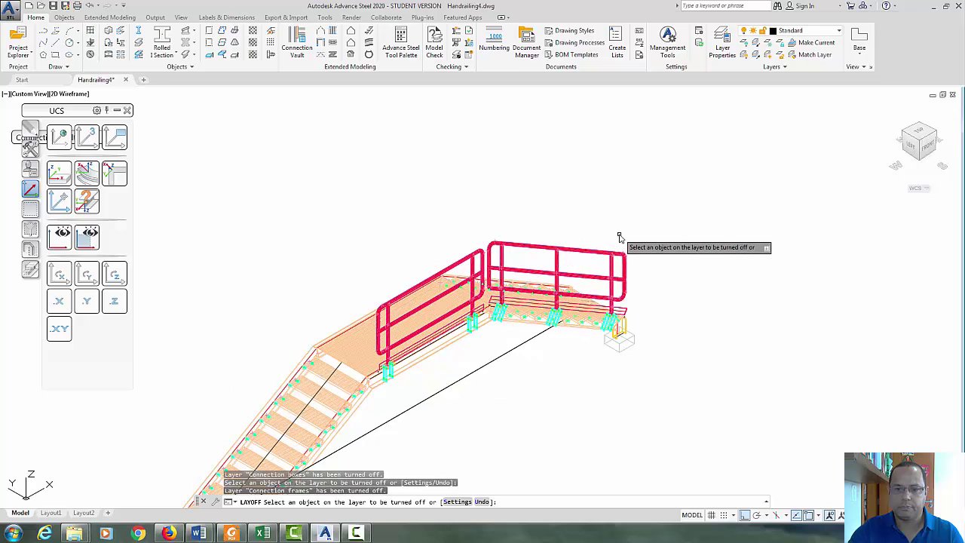
click(504, 360)
click(527, 382)
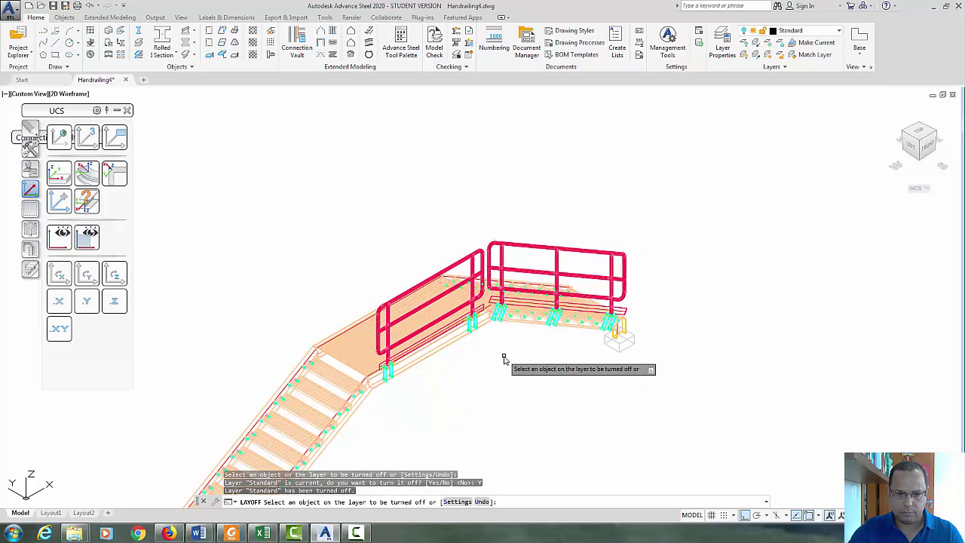
key(Escape)
middle_drag(506, 360, 505, 249)
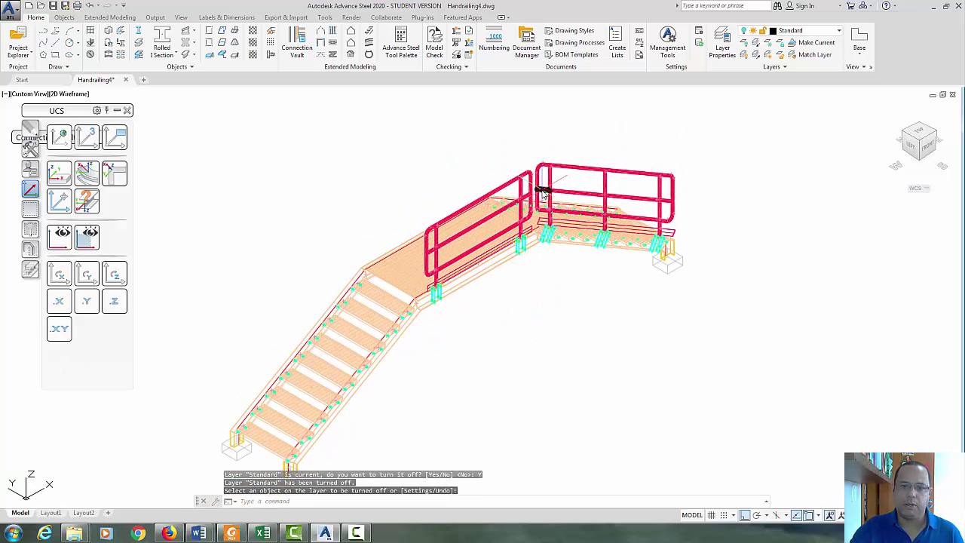